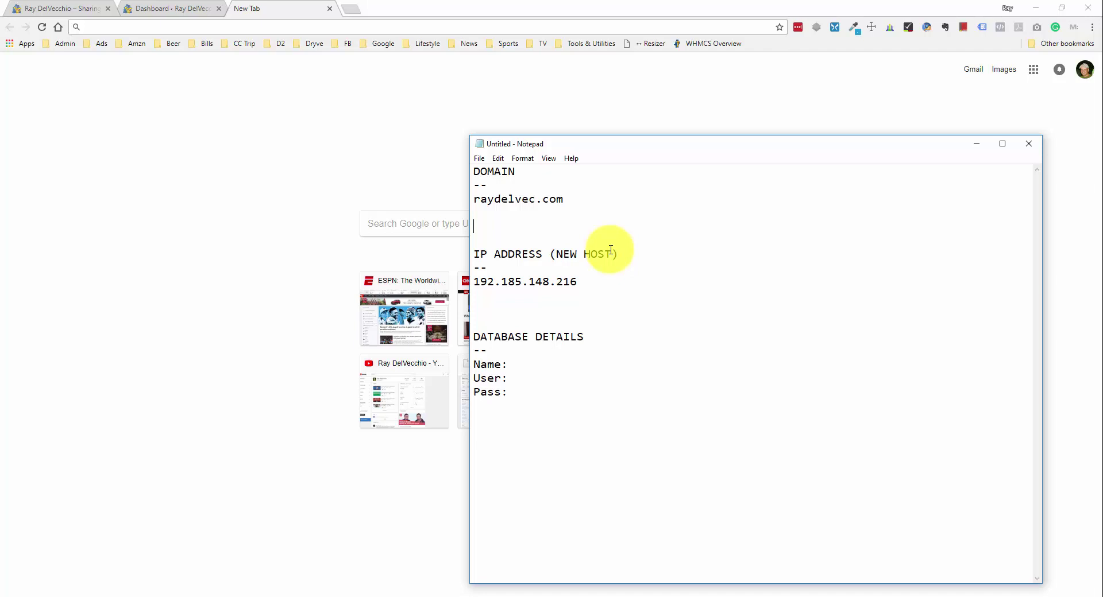
- Load the new host's cPanel login at 192.185.148.216/cpanel in Chrome
left_click_drag(604, 283, 455, 290)
key("ctrl+c")
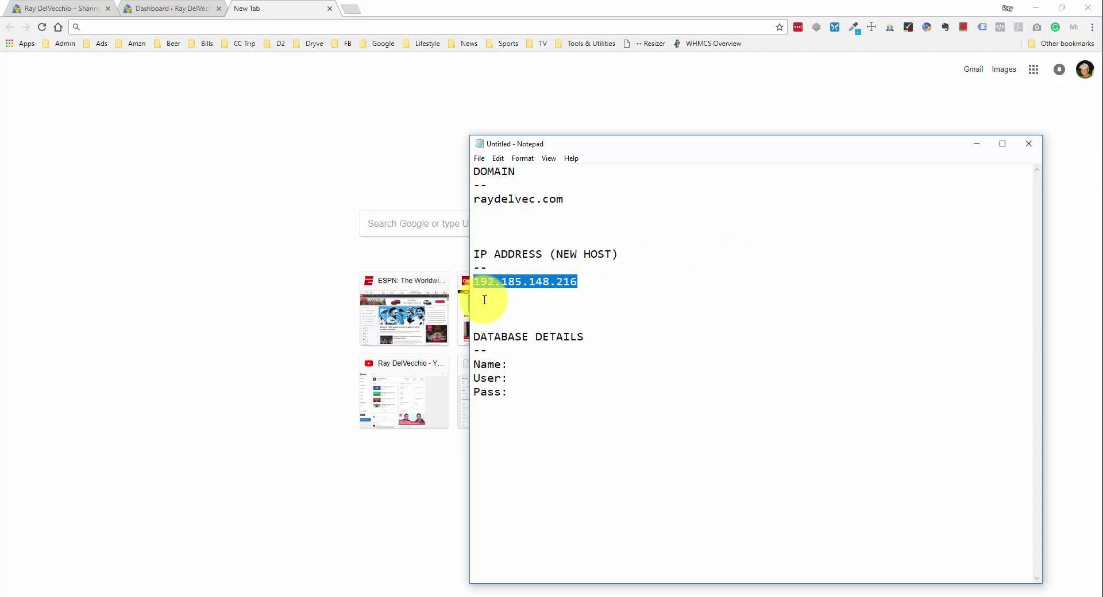
left_click(371, 26)
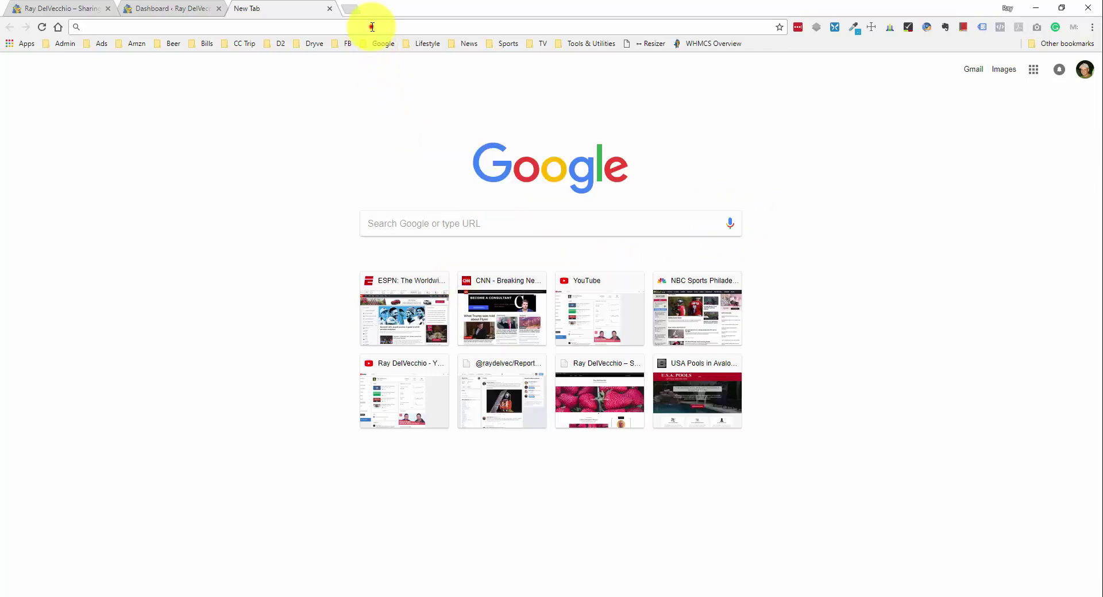
key("ctrl+v")
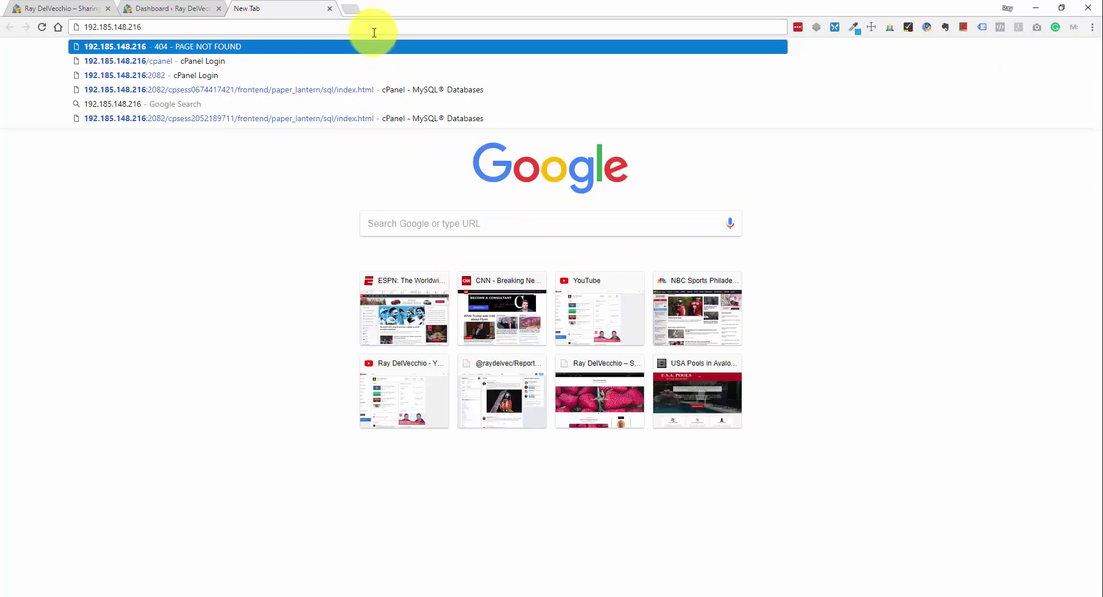
type("/cp")
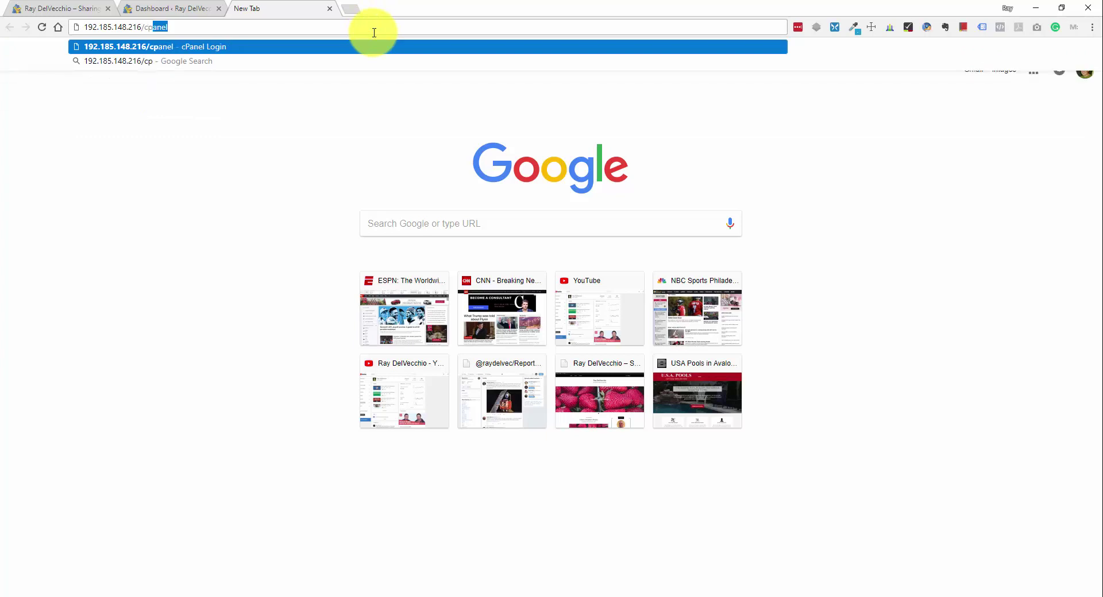
type("anel")
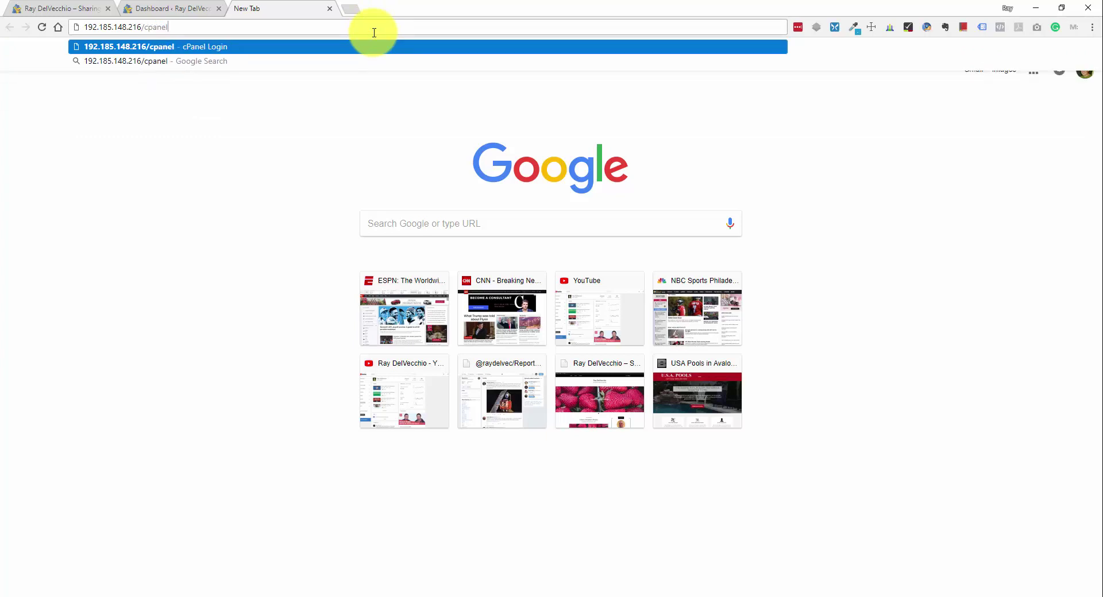
key("Return")
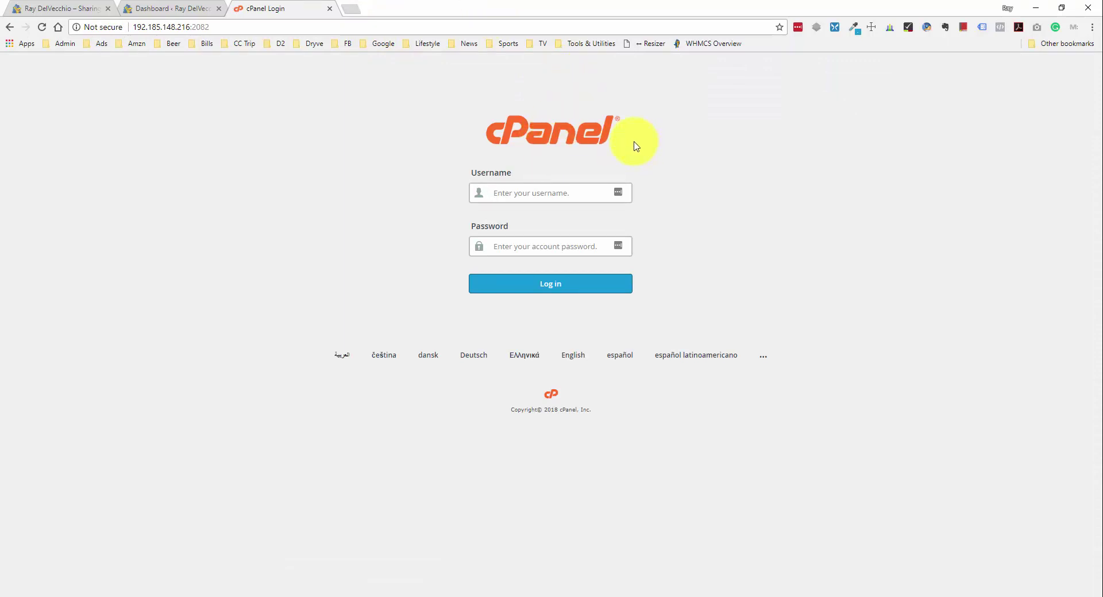
- Log in to cPanel, dismiss the save-login offer, and open MySQL Databases
left_click(566, 283)
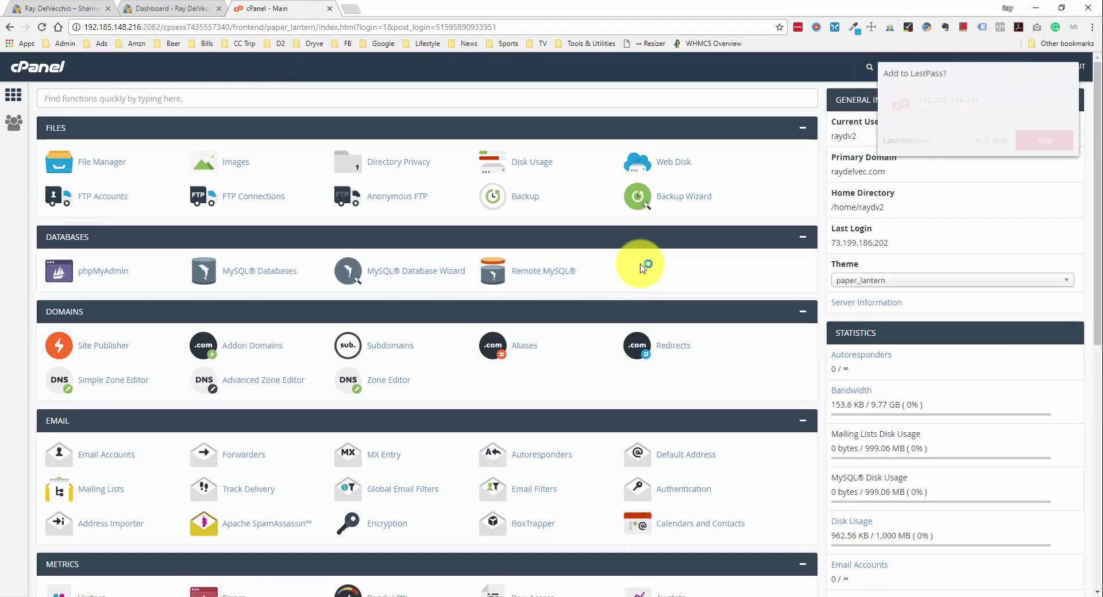
left_click(995, 141)
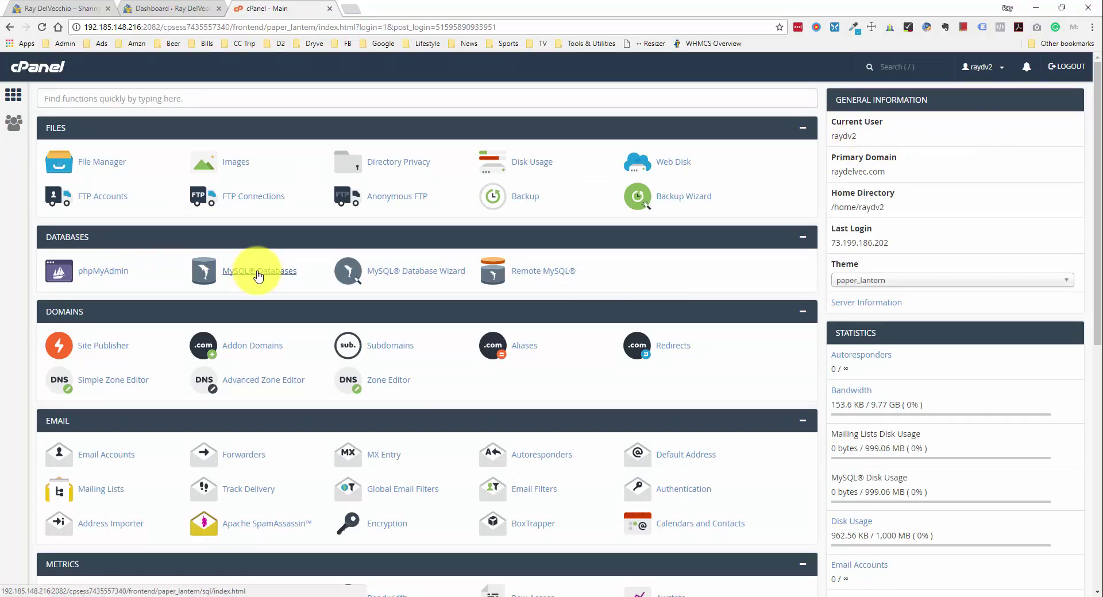
left_click(282, 276)
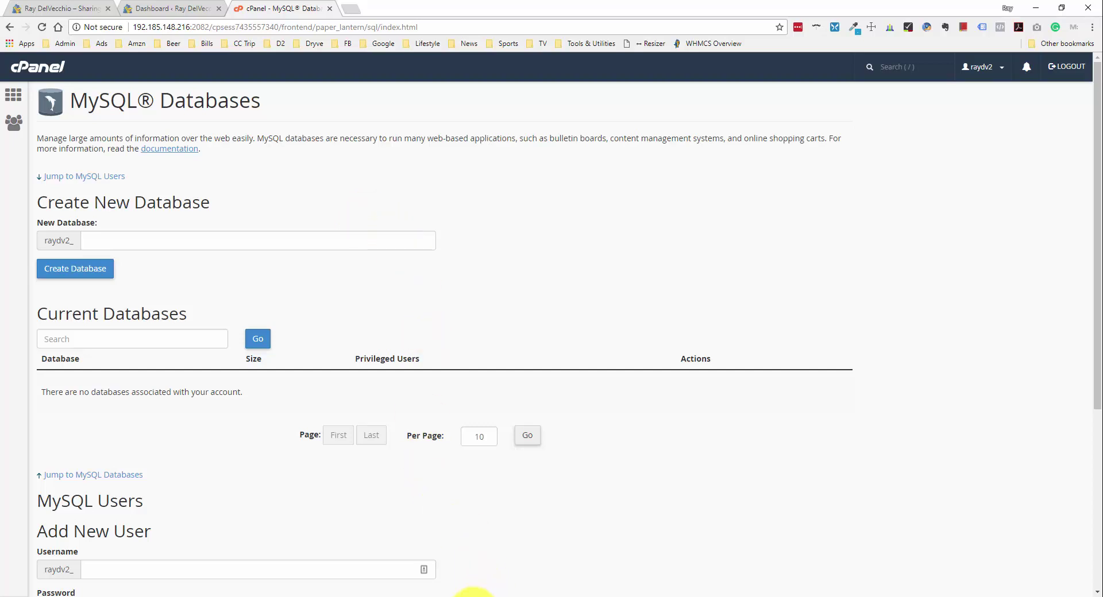
- Bring the Notepad notes forward with the cursor after Name:
left_click(469, 594)
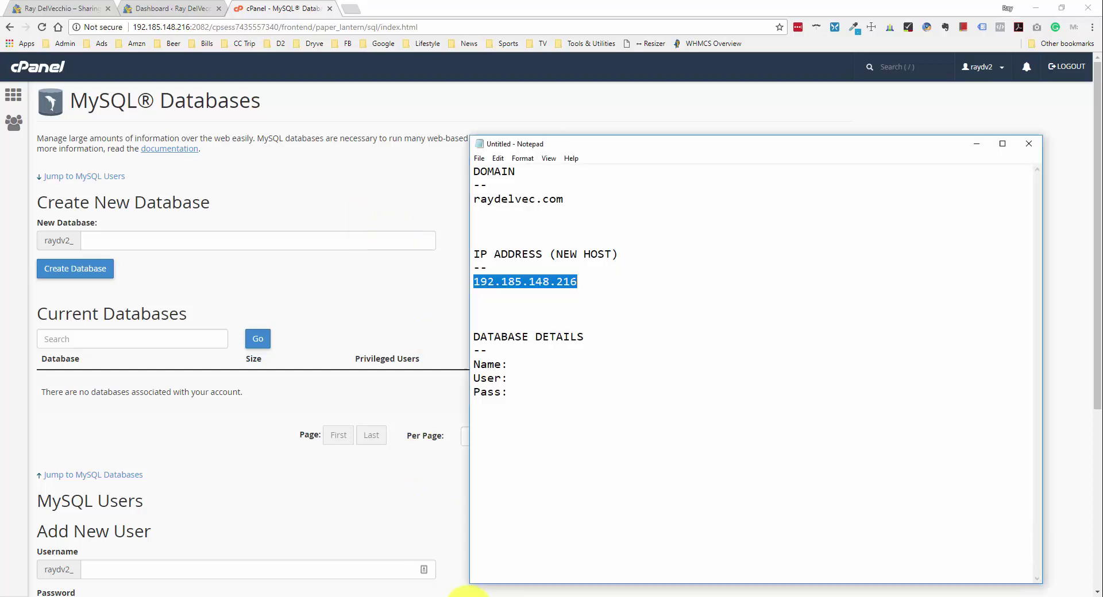
left_click(596, 402)
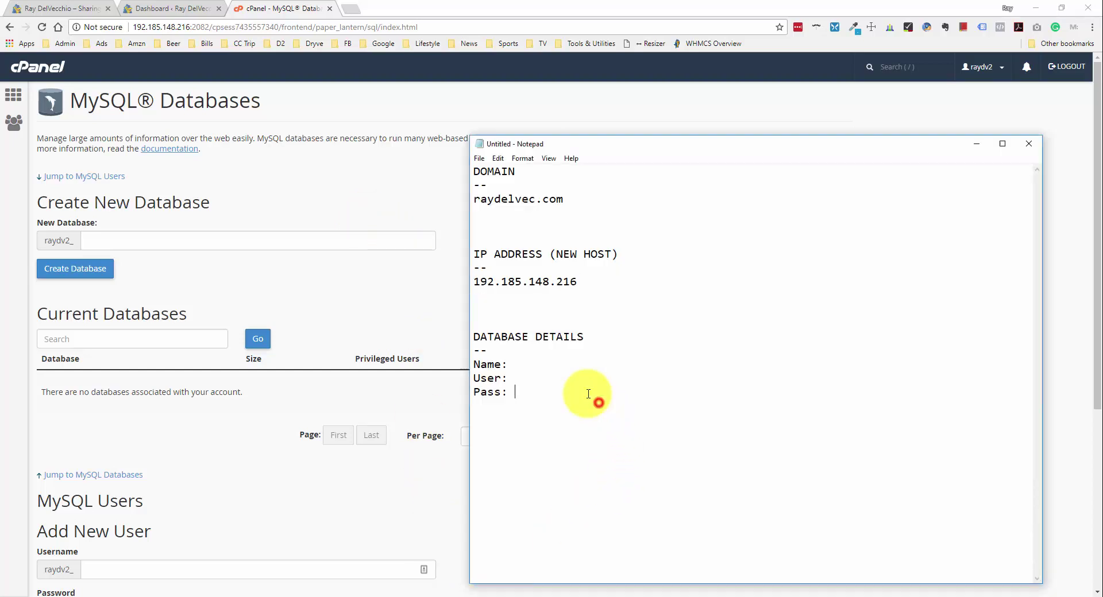
left_click(524, 364)
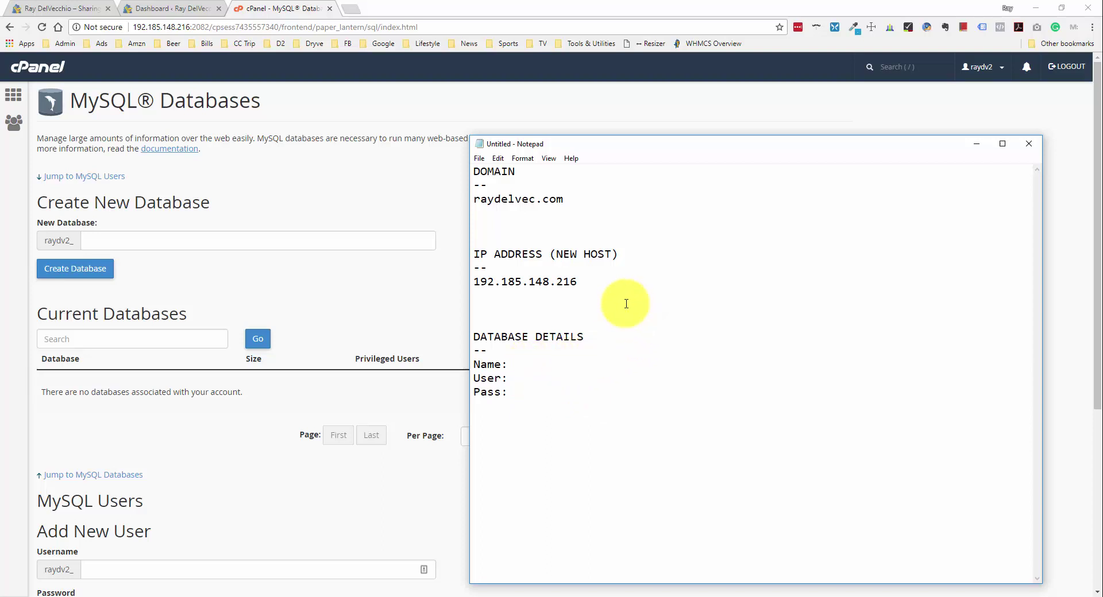
- Create a new database named mysite
left_click(163, 253)
left_click(154, 237)
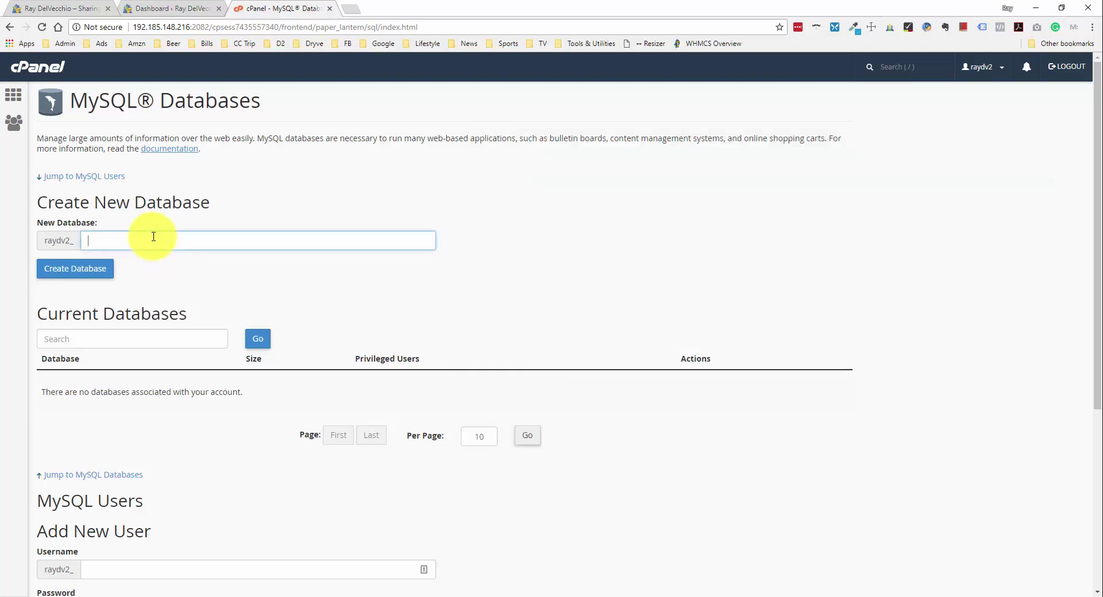
type("mysite")
left_click(86, 268)
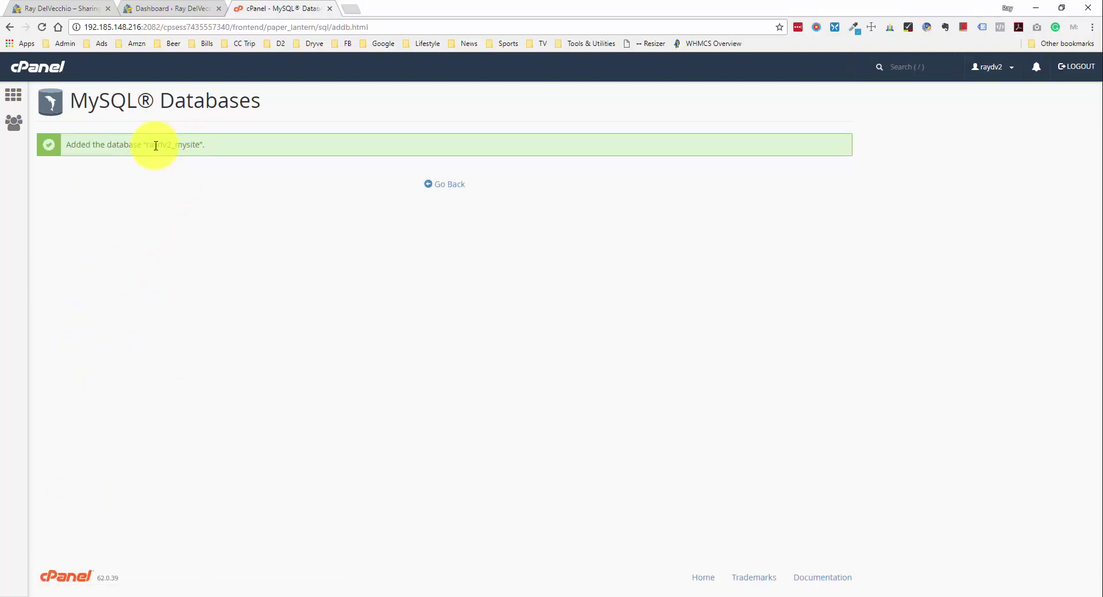
- Record the full _mysite database name after Name: in the notes
left_click_drag(145, 146, 199, 143)
key("ctrl+c")
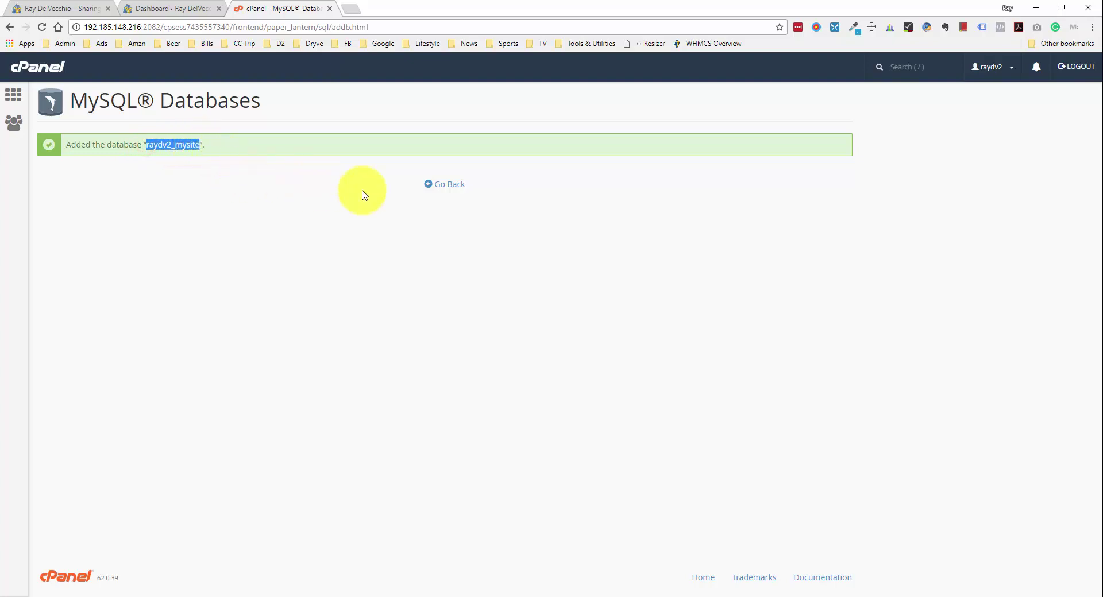
left_click(443, 185)
left_click(468, 596)
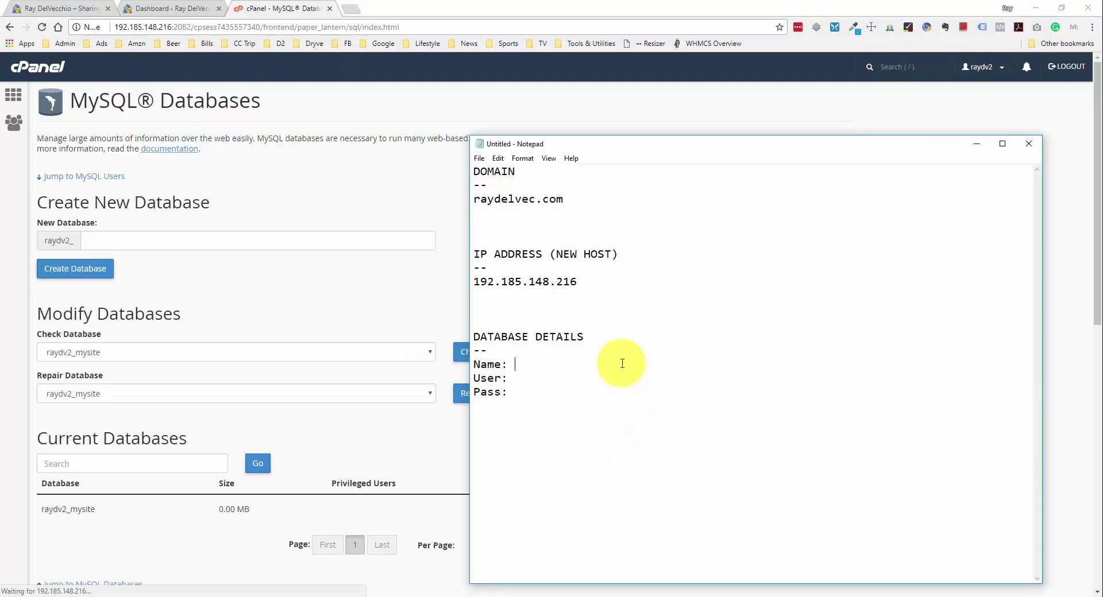
left_click(536, 359)
key("ctrl+v")
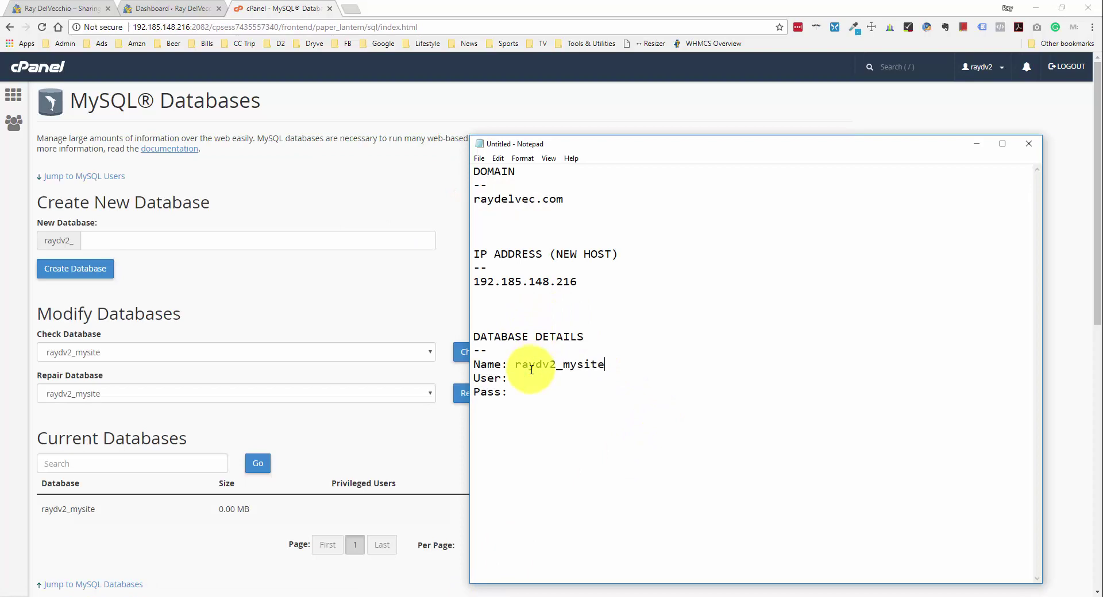
left_click(224, 287)
scroll(224, 290, "down", 5)
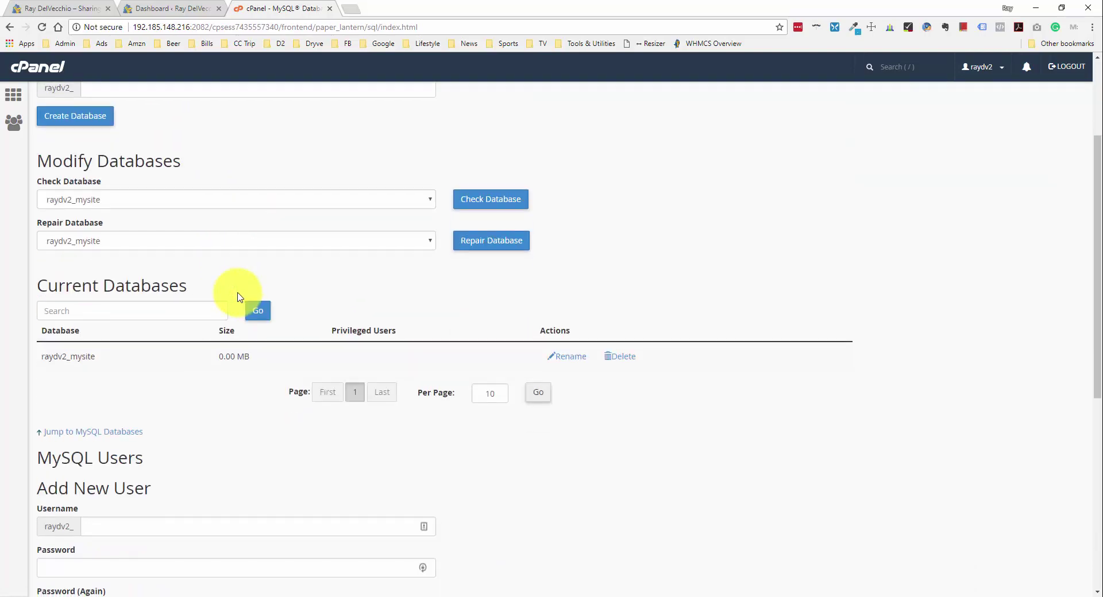
- Create a new MySQL user with a generated Very Strong password
scroll(223, 298, "down", 1)
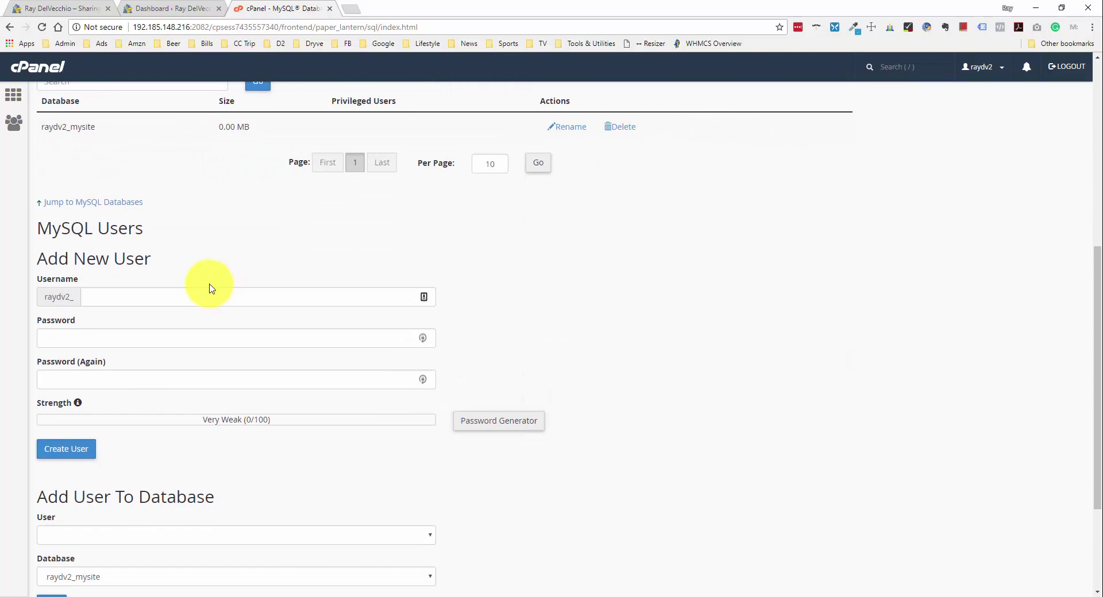
left_click(123, 294)
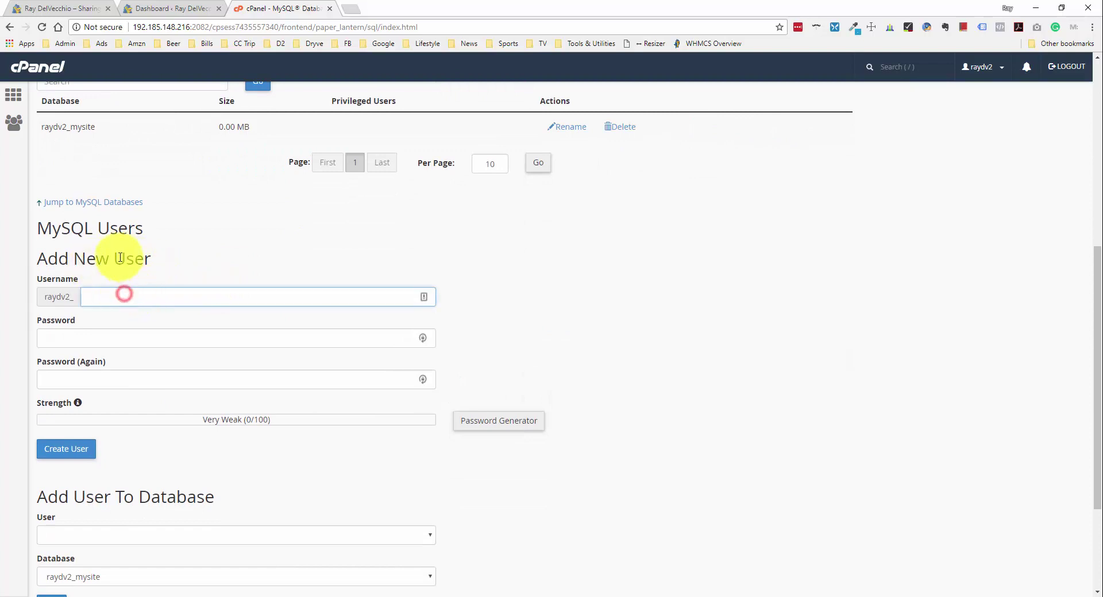
type("raymond")
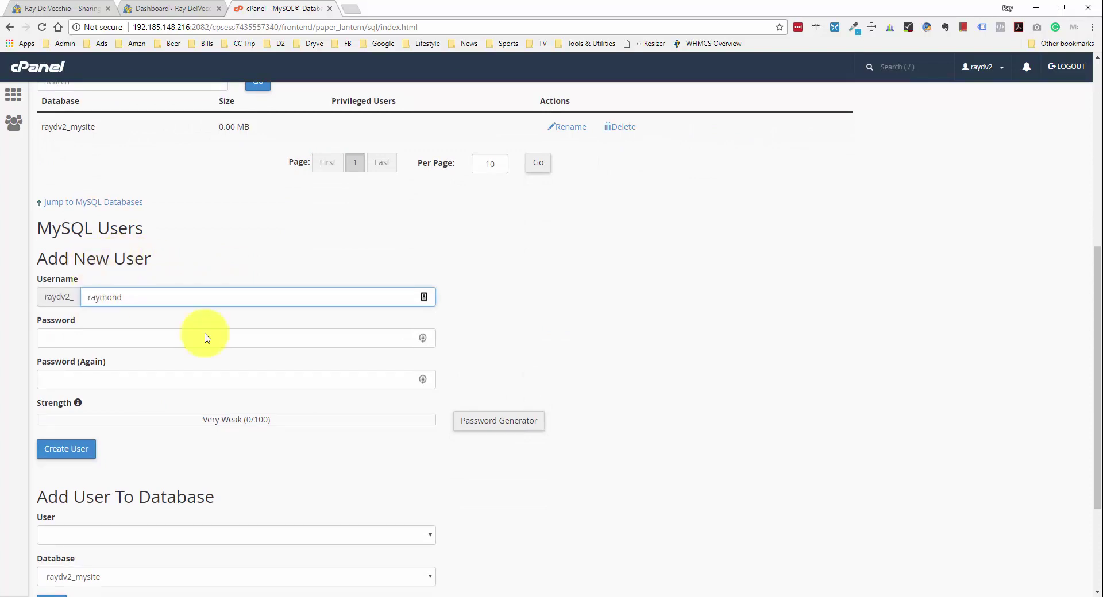
left_click(291, 384)
left_click(497, 421)
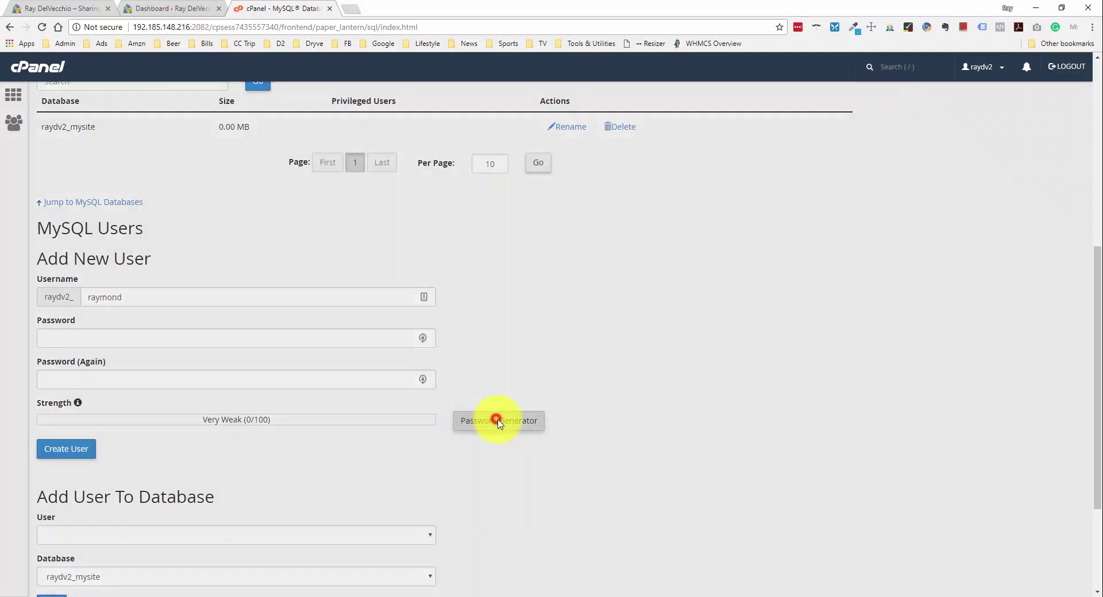
left_click(521, 288)
key("ctrl+c")
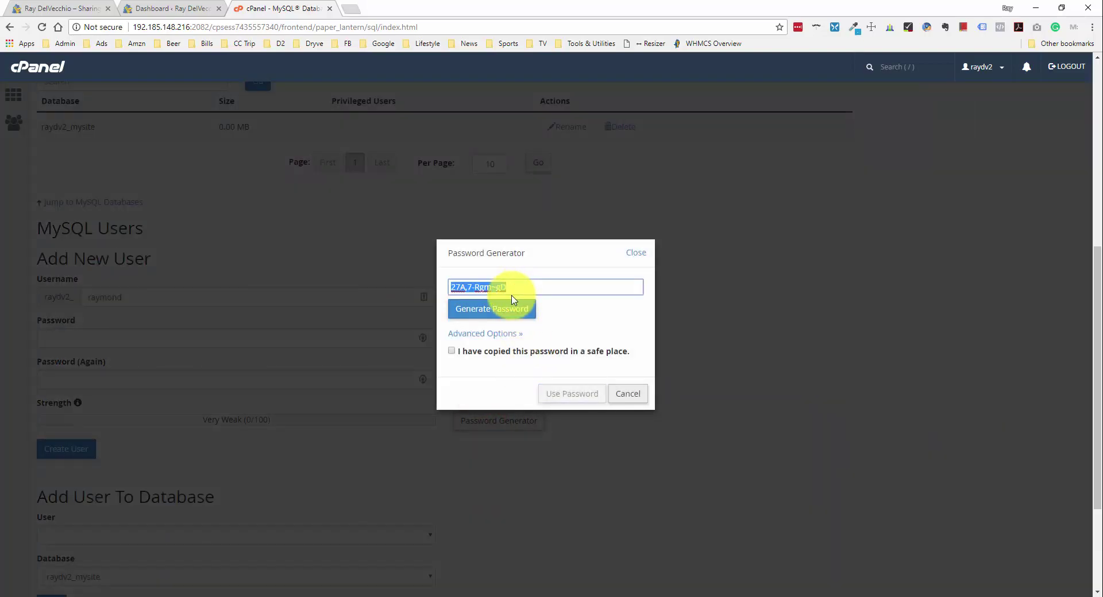
left_click(480, 352)
left_click(571, 393)
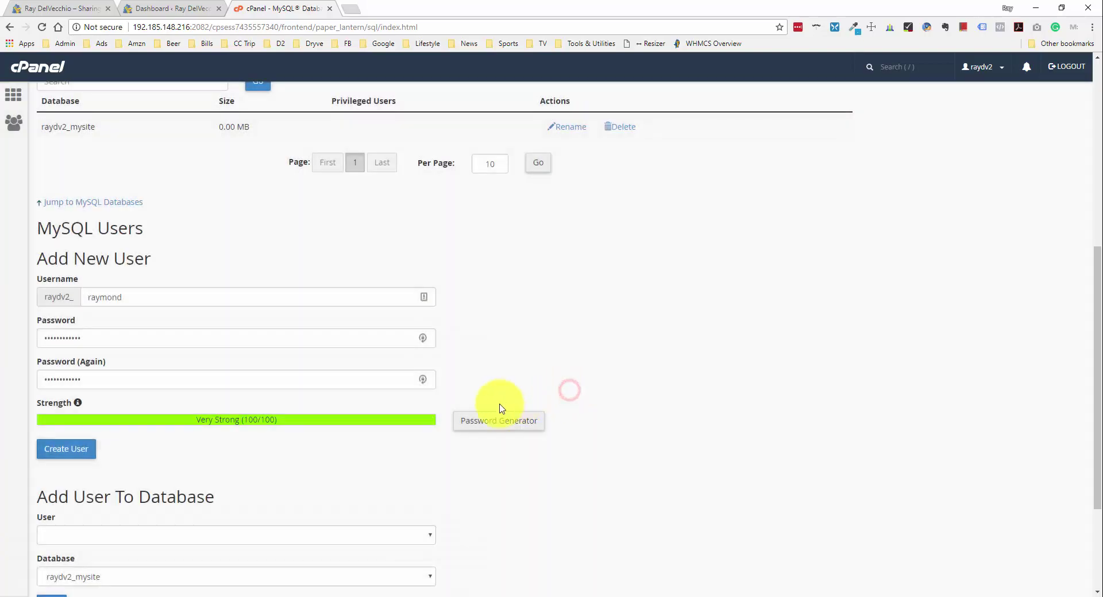
left_click(80, 453)
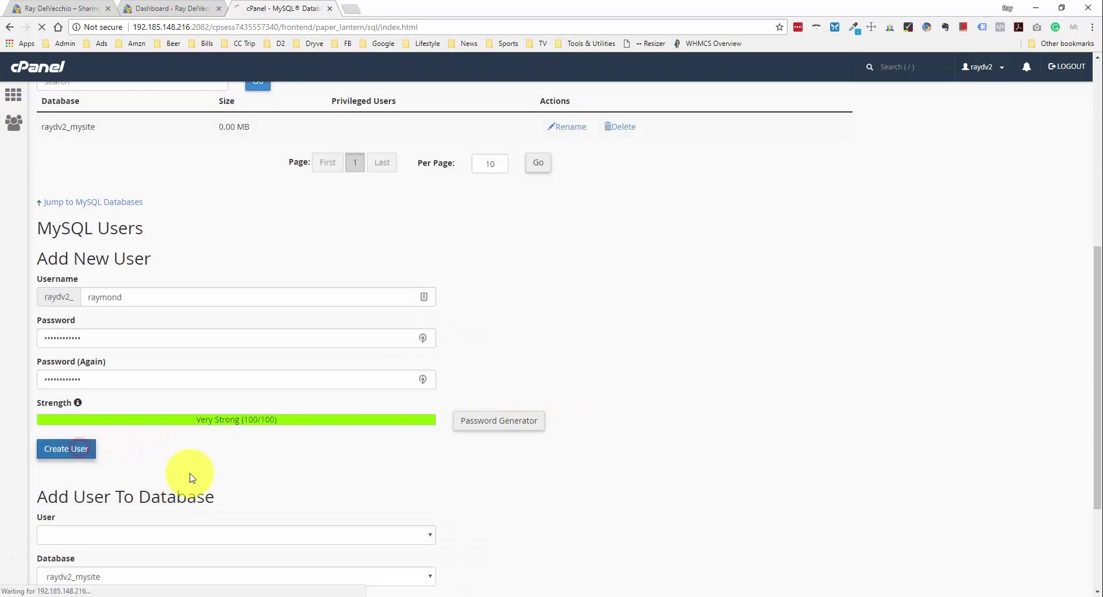
- Paste the generated password after Pass: and record the user name in the notes
left_click(475, 591)
left_click(538, 392)
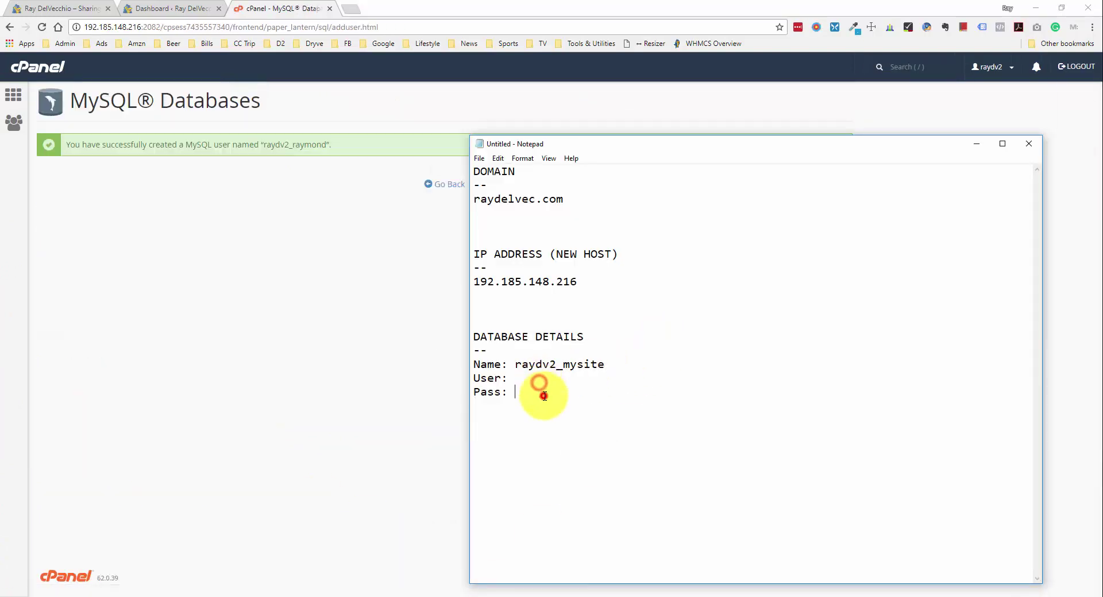
key("ctrl+v")
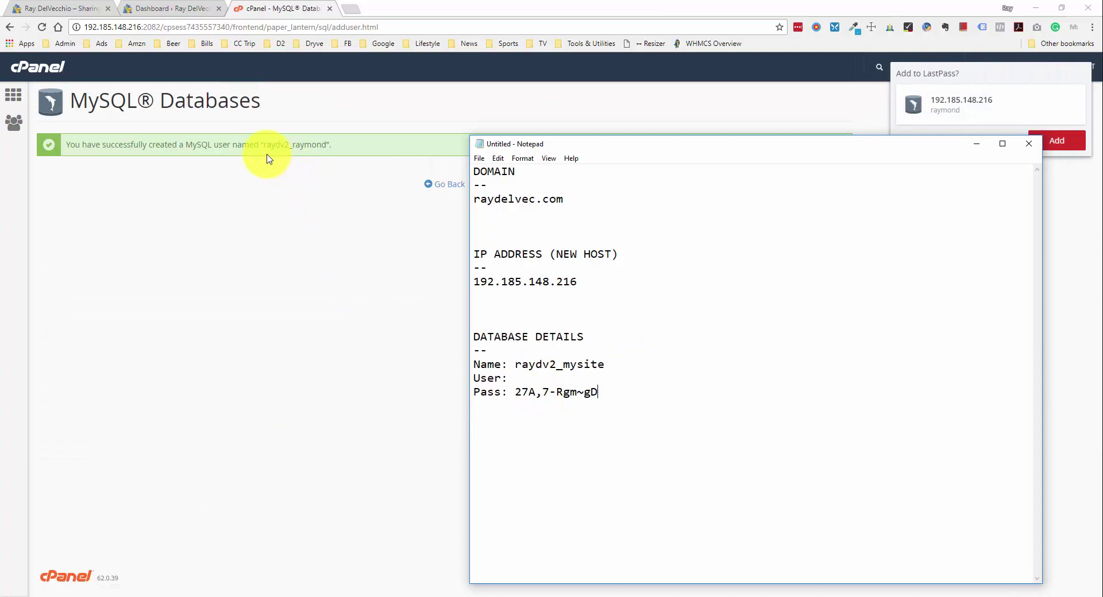
left_click_drag(263, 145, 326, 146)
left_click(472, 592)
left_click(554, 380)
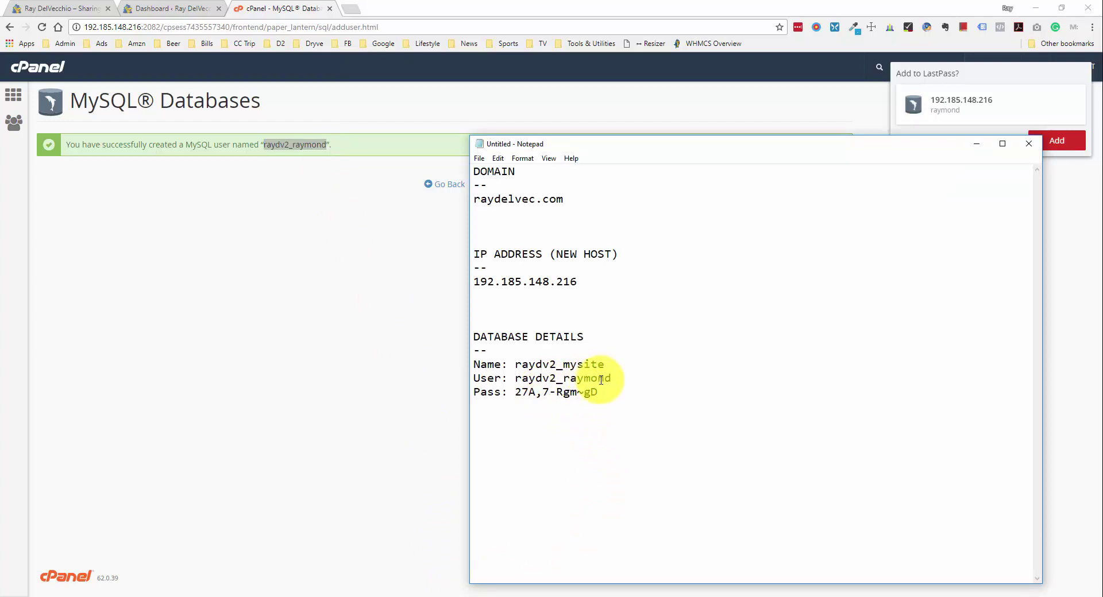
- Add the new MySQL user to the _mysite database with All Privileges
left_click(354, 228)
left_click(447, 184)
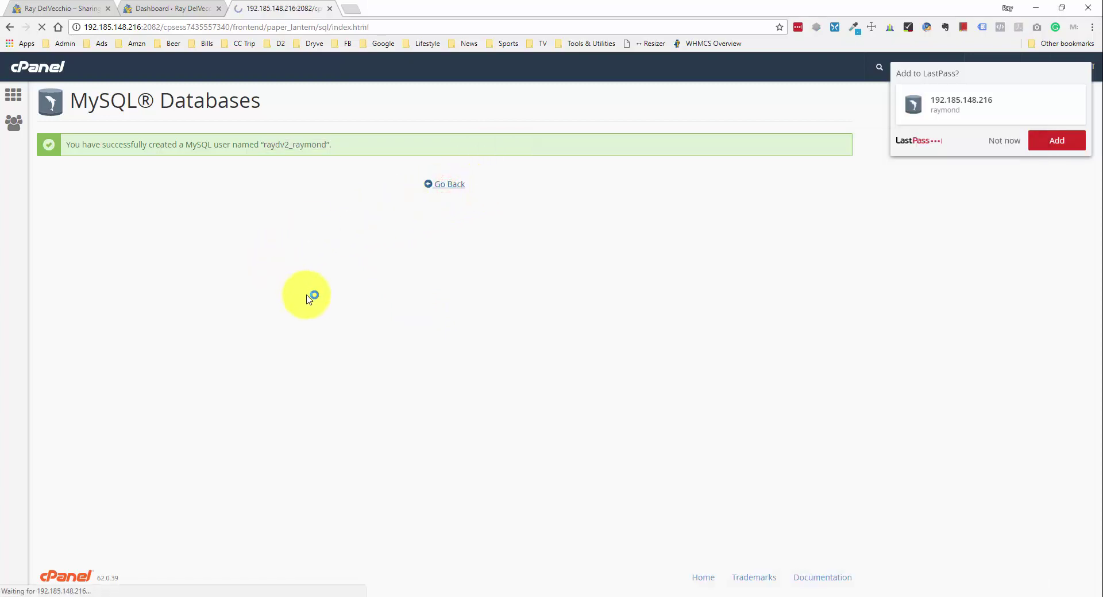
scroll(327, 425, "down", 9)
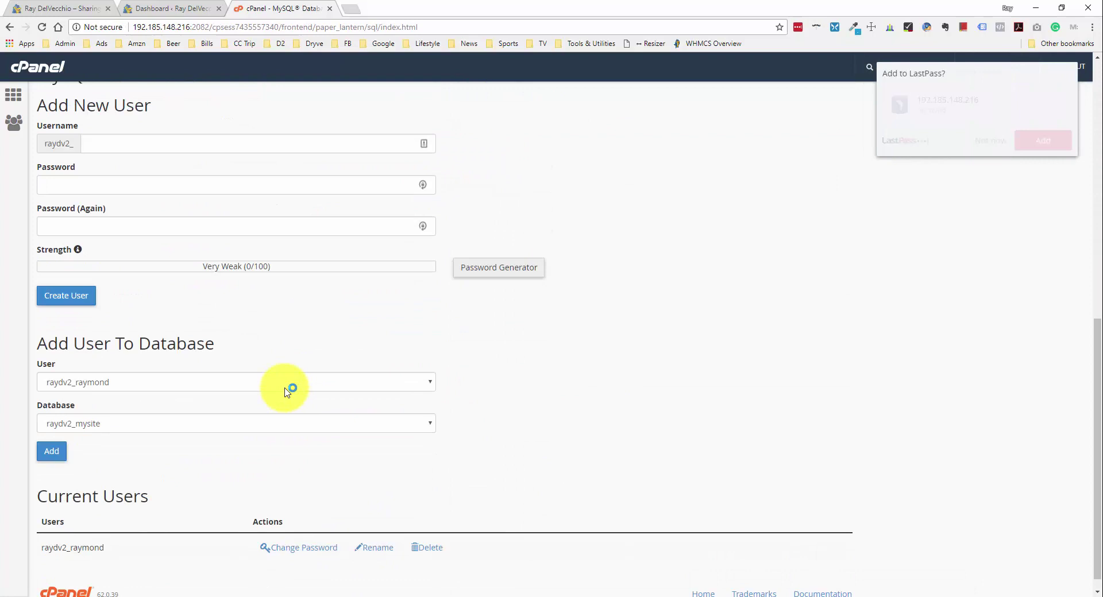
scroll(287, 390, "down", 1)
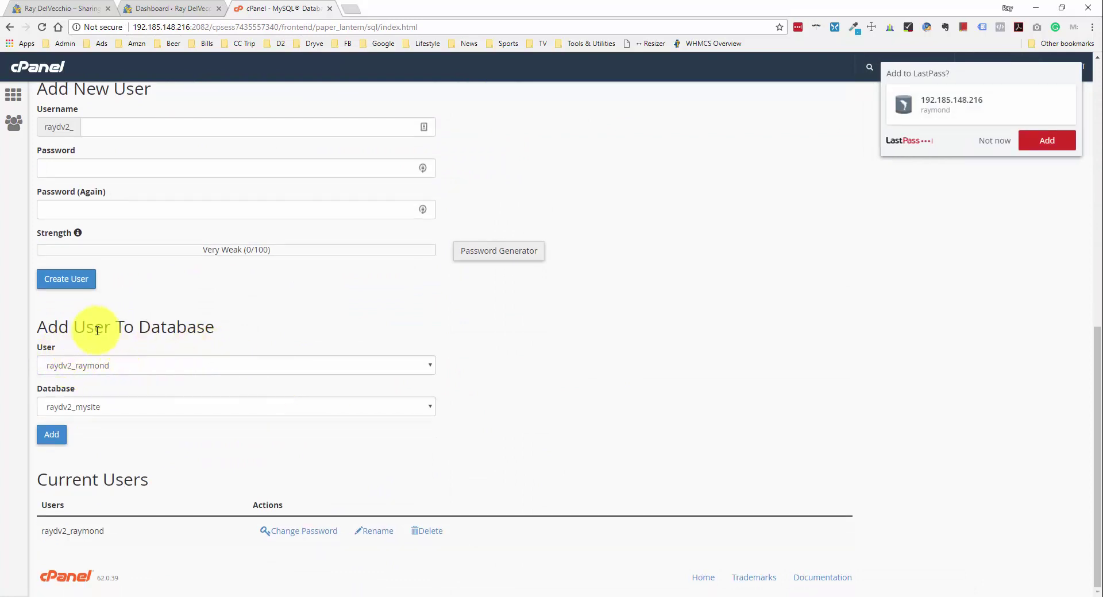
left_click(140, 367)
left_click(111, 381)
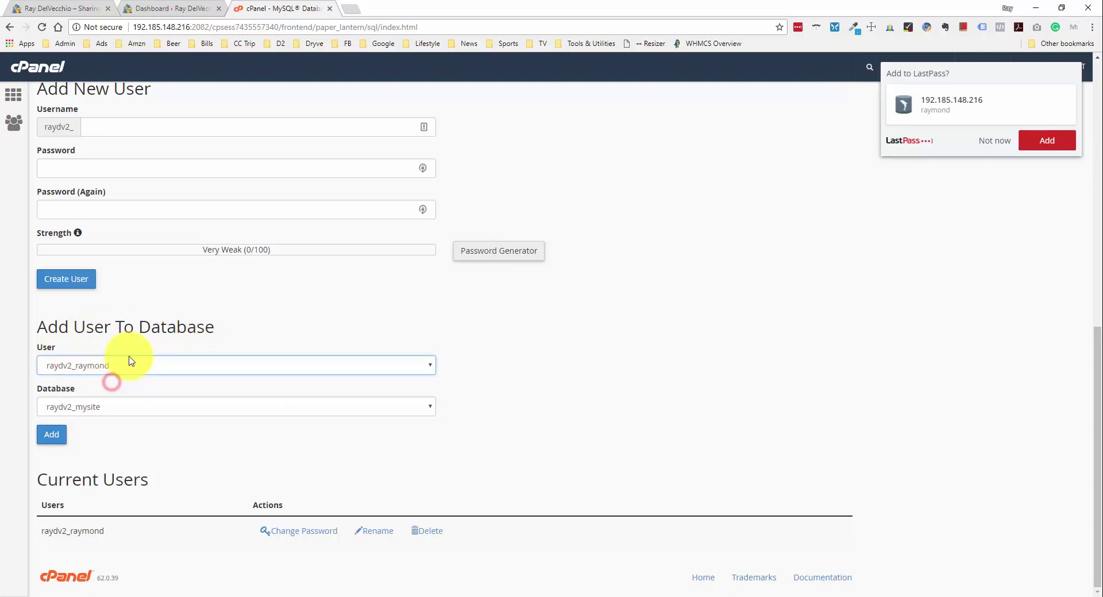
left_click(112, 411)
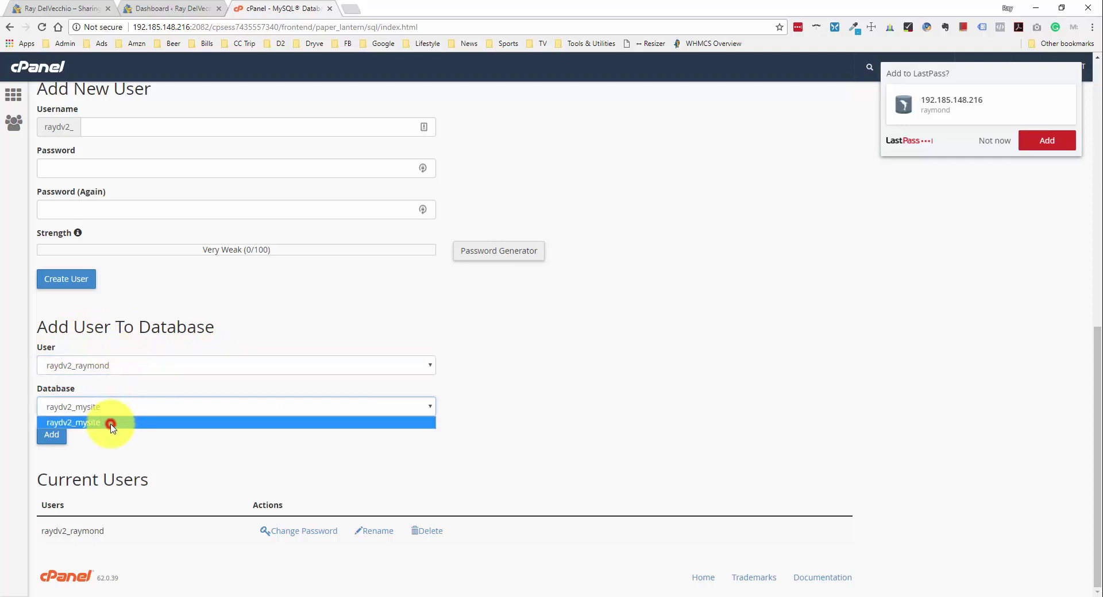
left_click(111, 423)
left_click(53, 435)
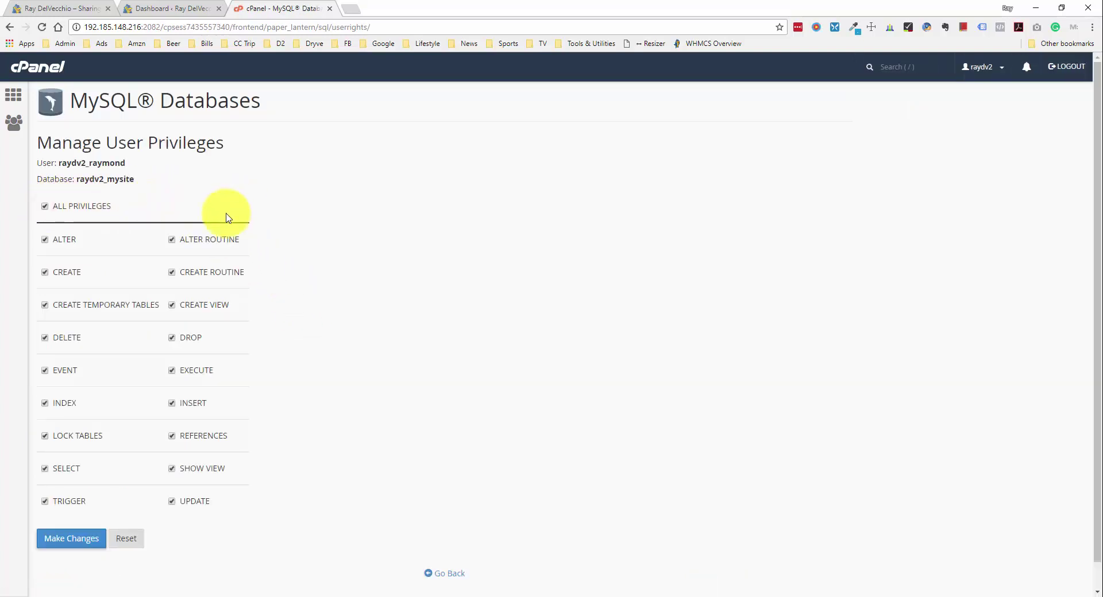
left_click(81, 537)
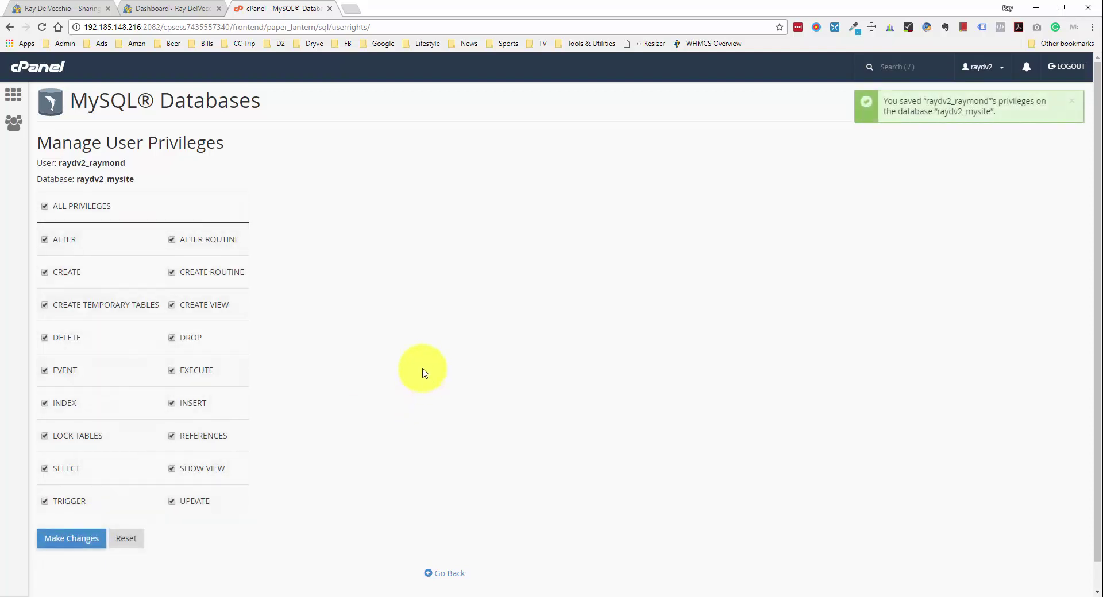
left_click(445, 574)
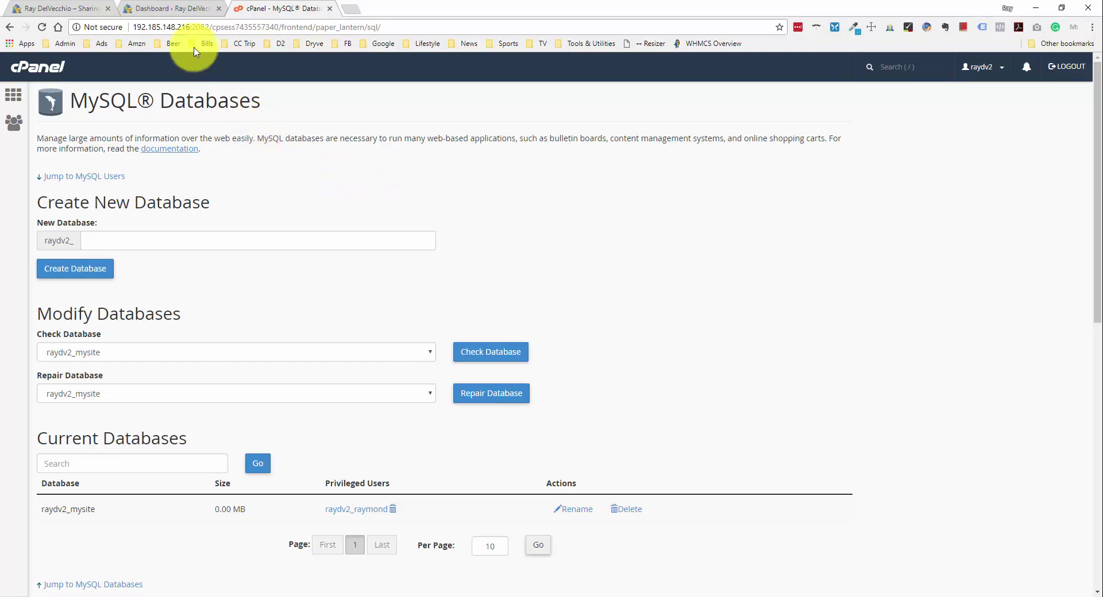
- Install and activate the Duplicator plugin from WordPress Plugins > Add New
left_click(171, 8)
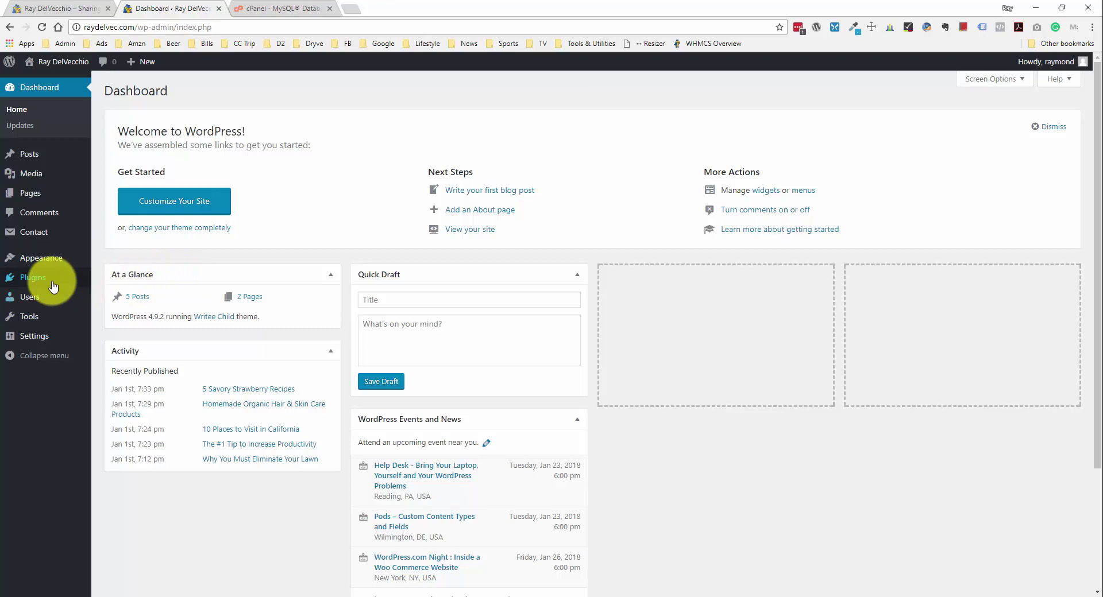
left_click(165, 229)
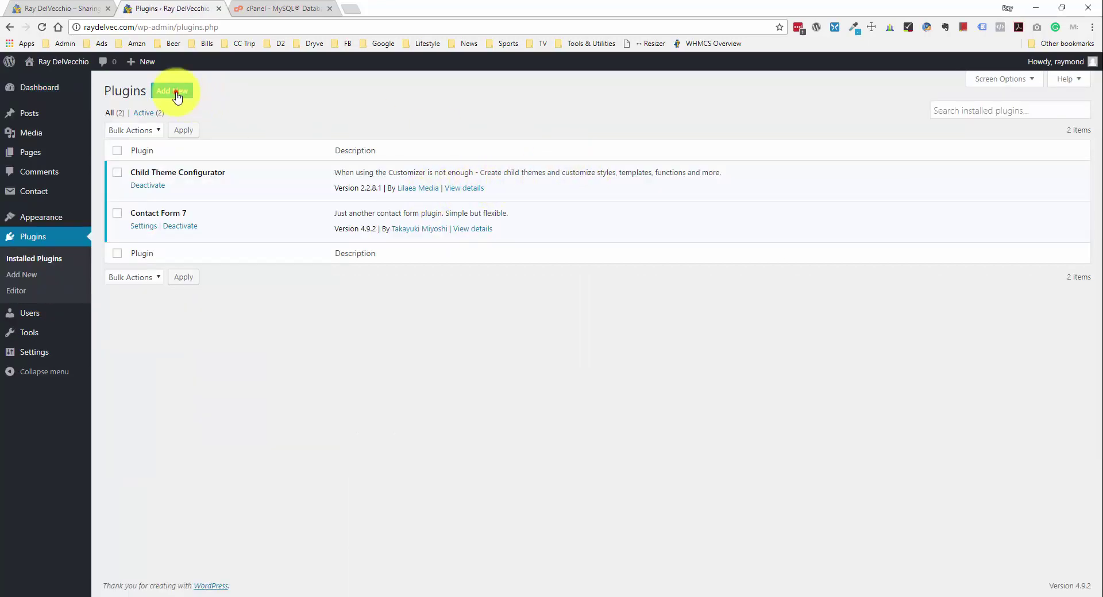
left_click(172, 91)
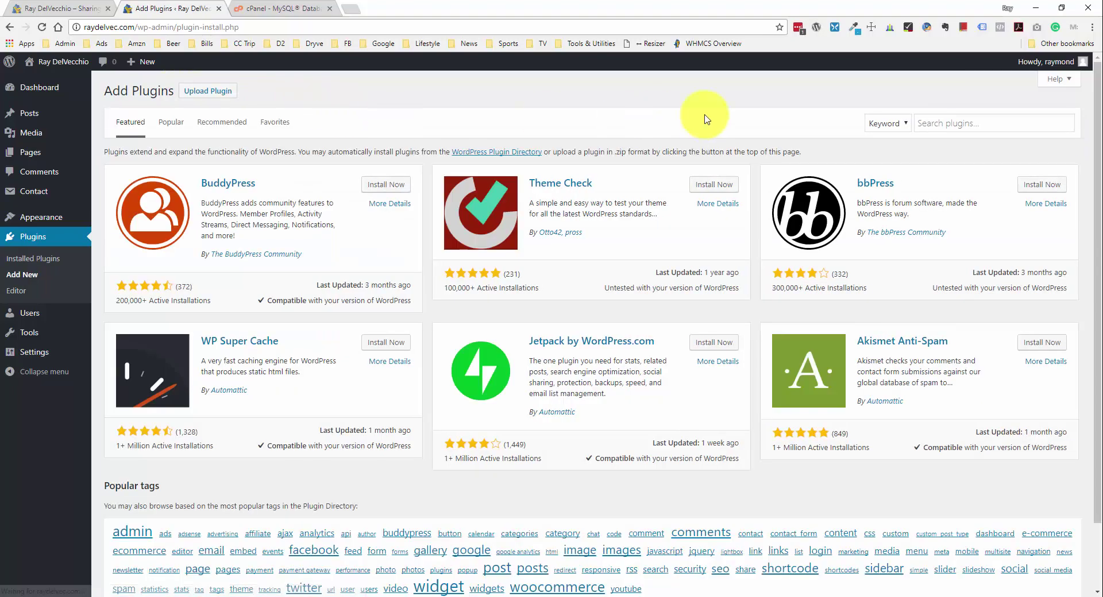
left_click(958, 115)
type("dupli")
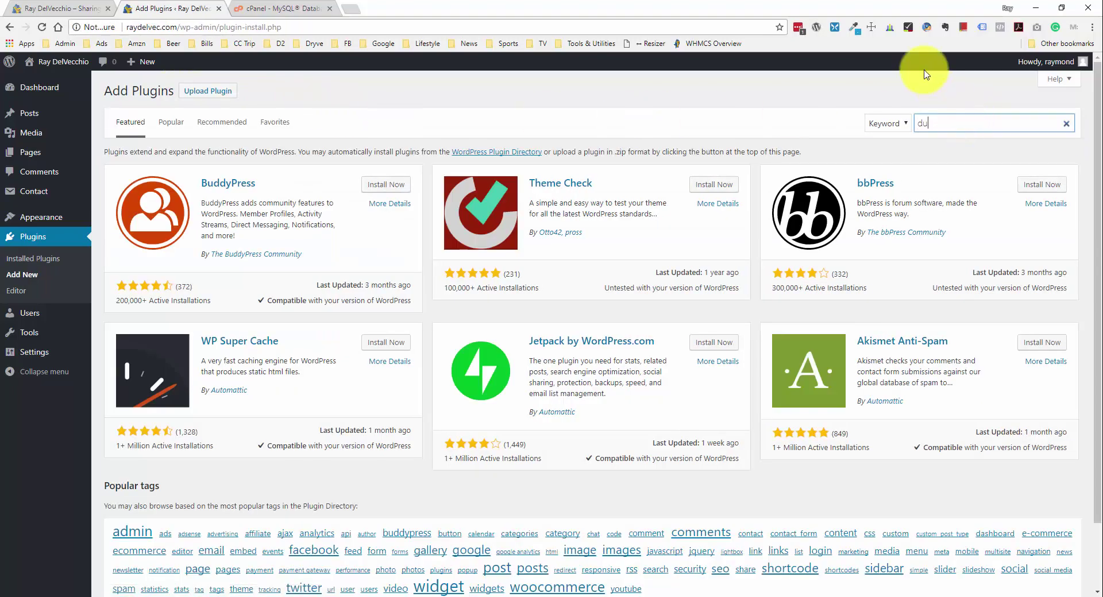
type("cator")
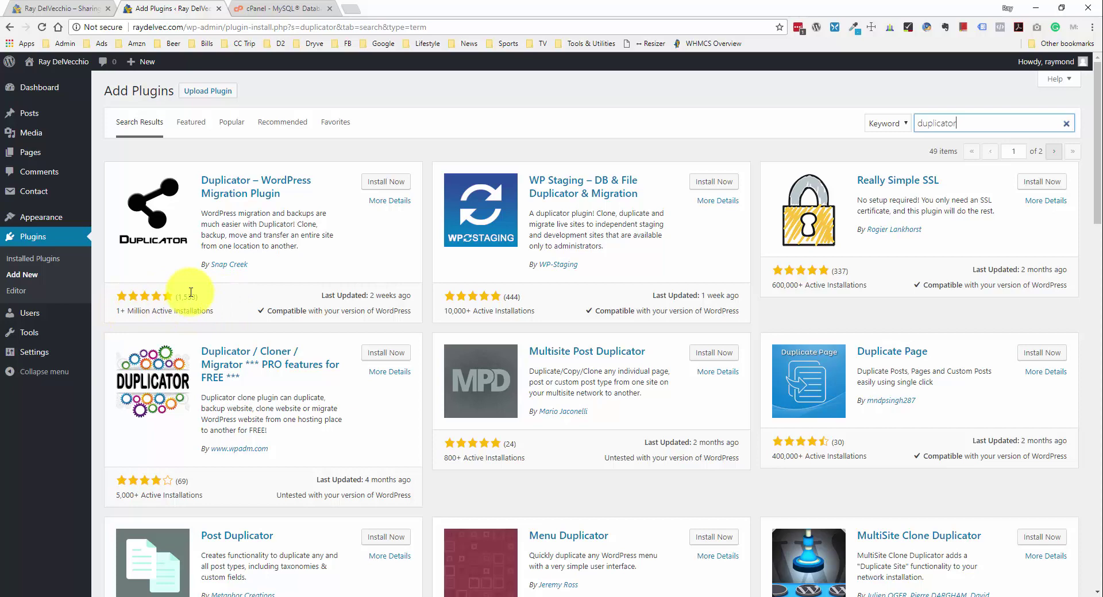
left_click(397, 181)
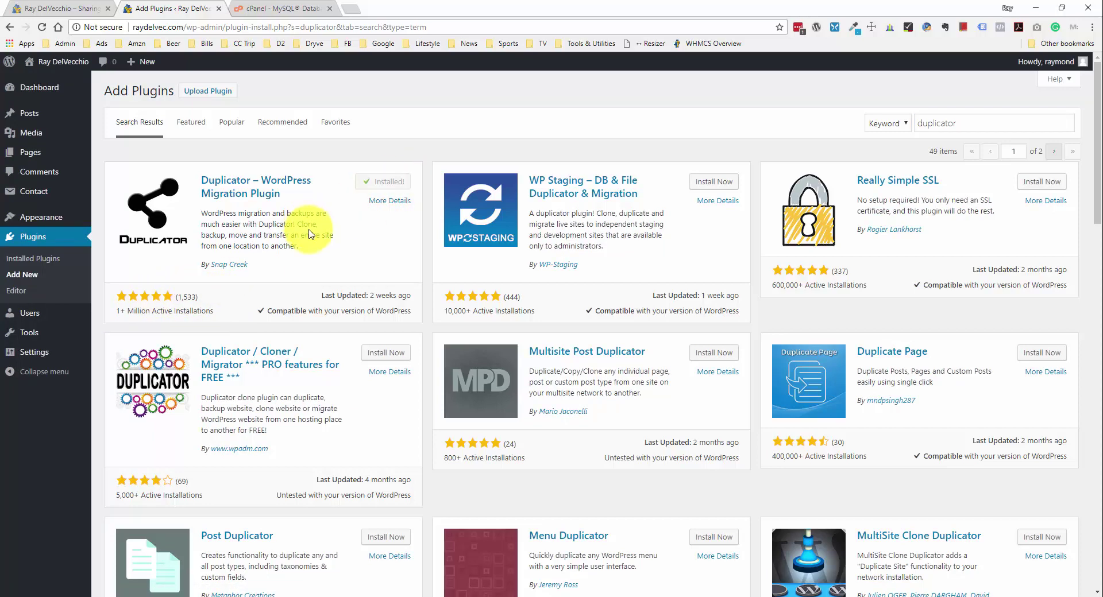
left_click(379, 182)
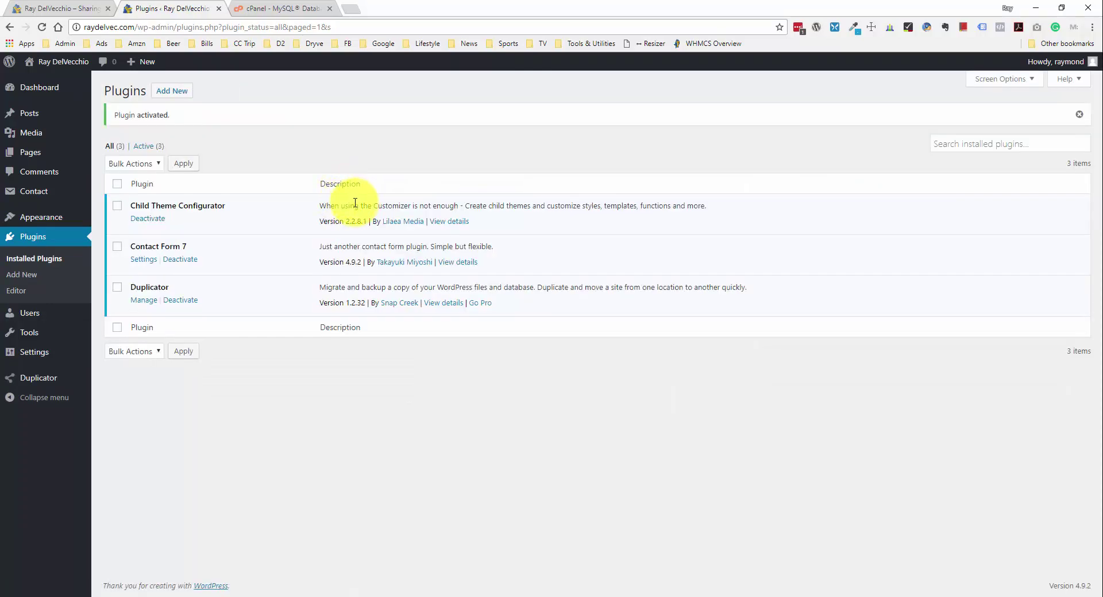
mouse_move(67, 382)
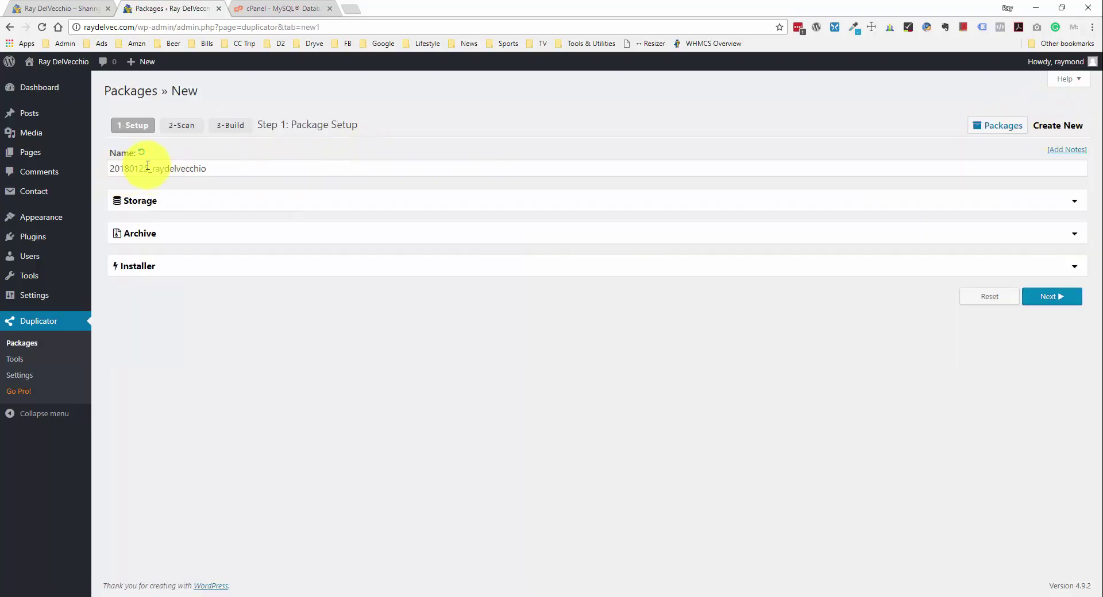
- Keep the default Duplicator package name unchanged
left_click_drag(230, 167, 75, 172)
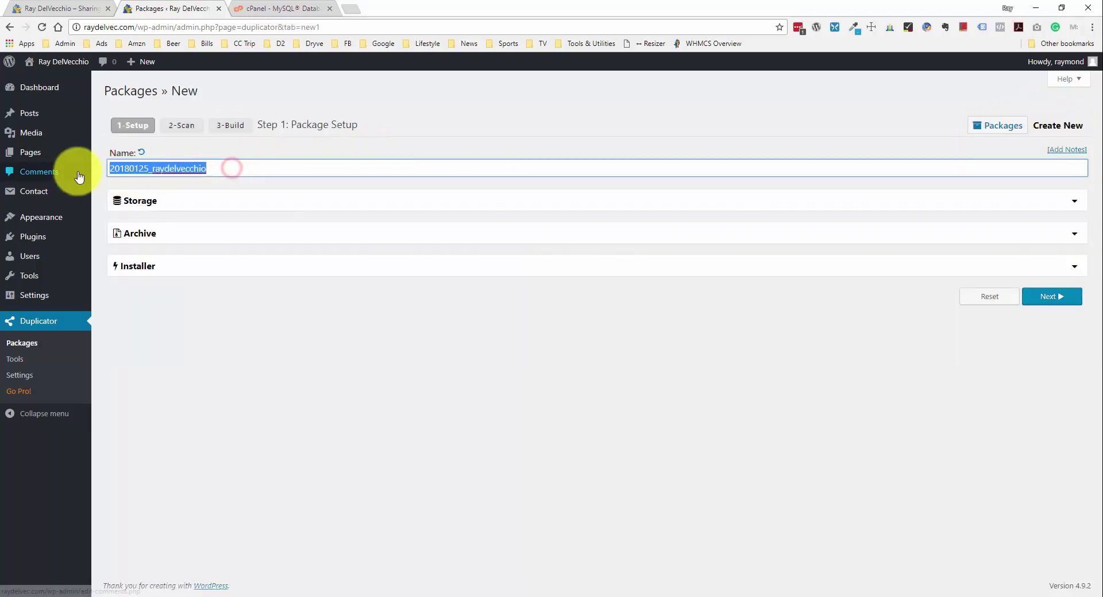
left_click(191, 167)
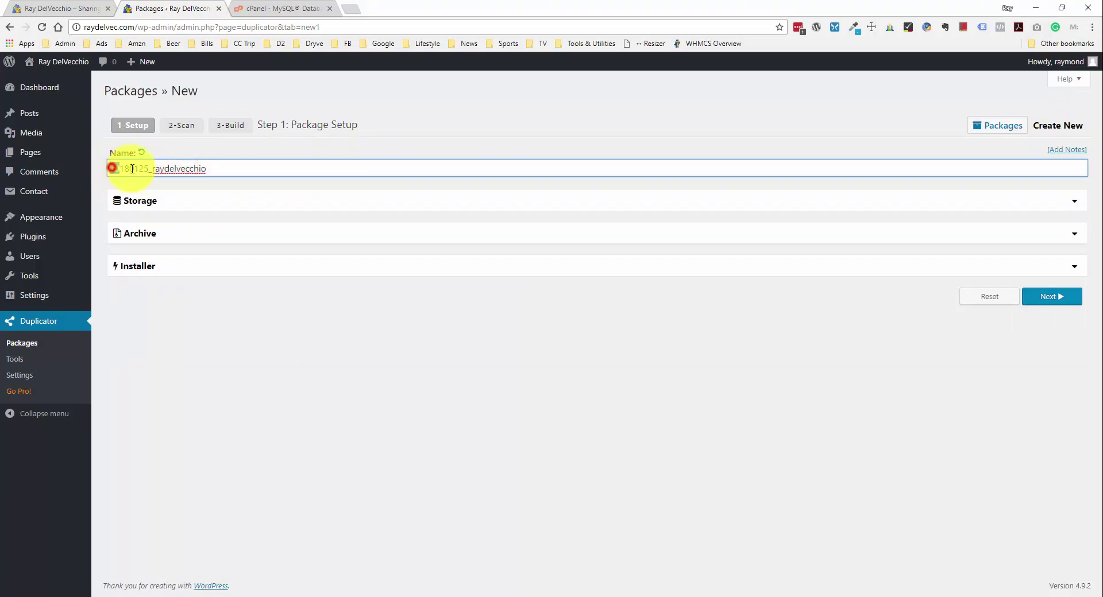
left_click_drag(132, 168, 161, 167)
left_click(160, 167)
left_click(233, 167)
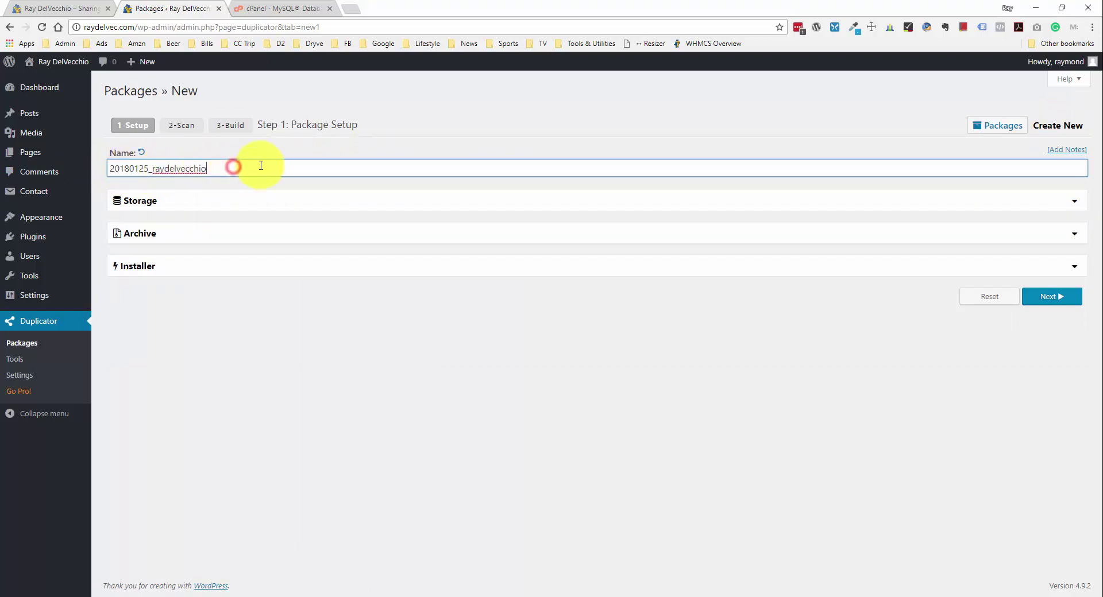
- Review the Storage and Archive settings, including included database tables, keeping defaults
left_click(908, 198)
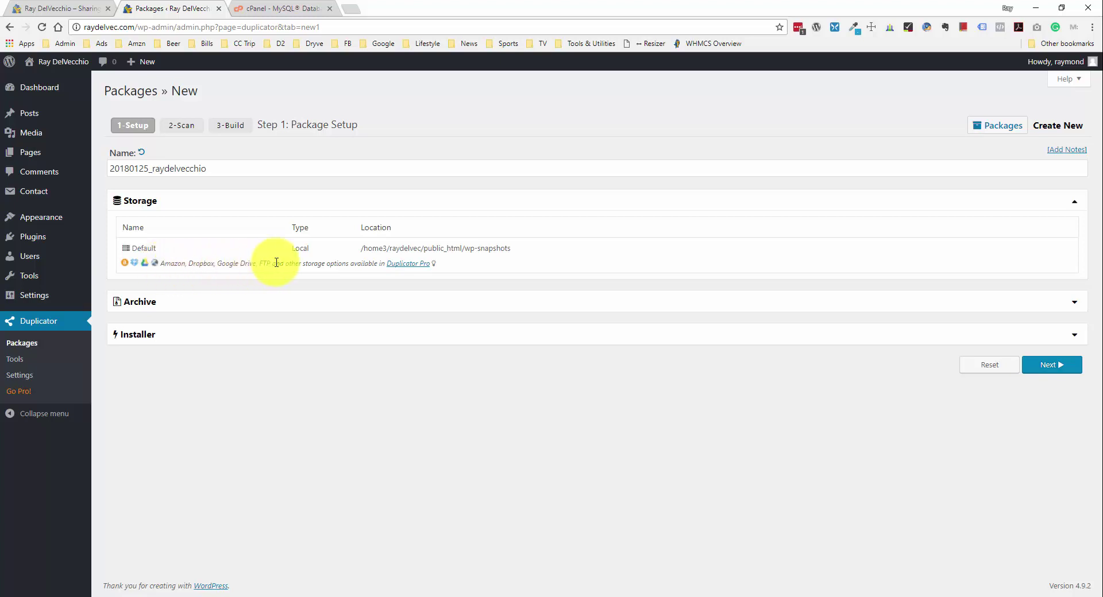
left_click(258, 202)
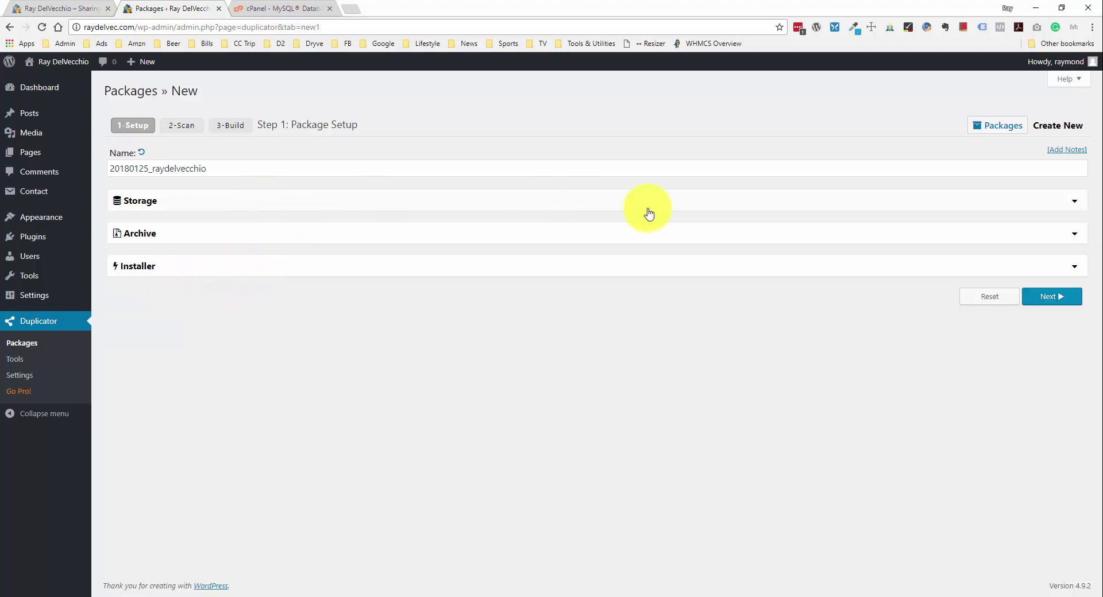
left_click(866, 236)
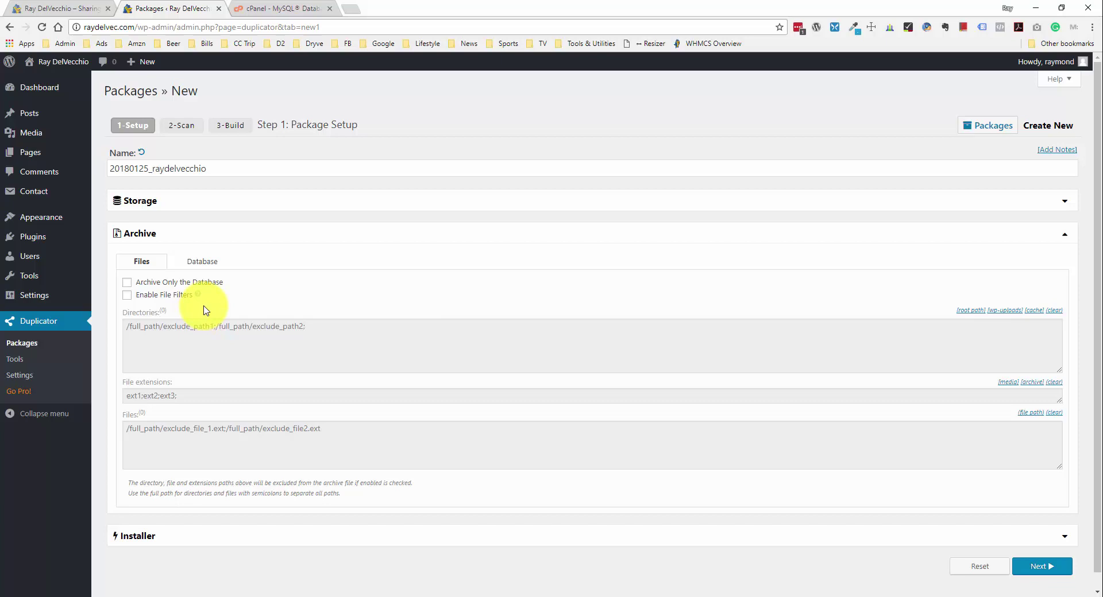
left_click(203, 264)
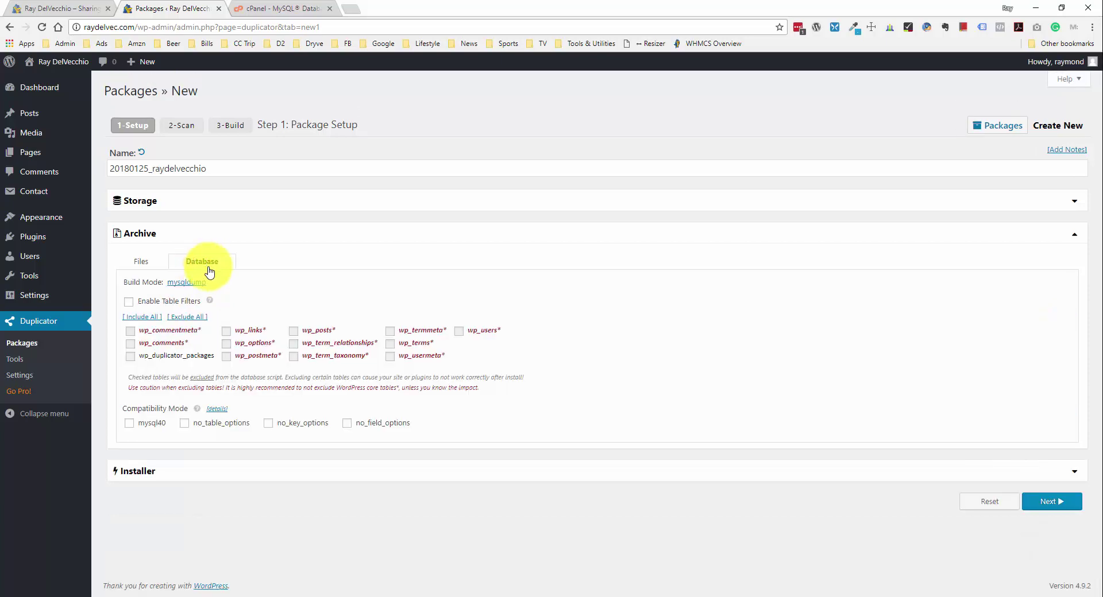
left_click(145, 261)
left_click(352, 233)
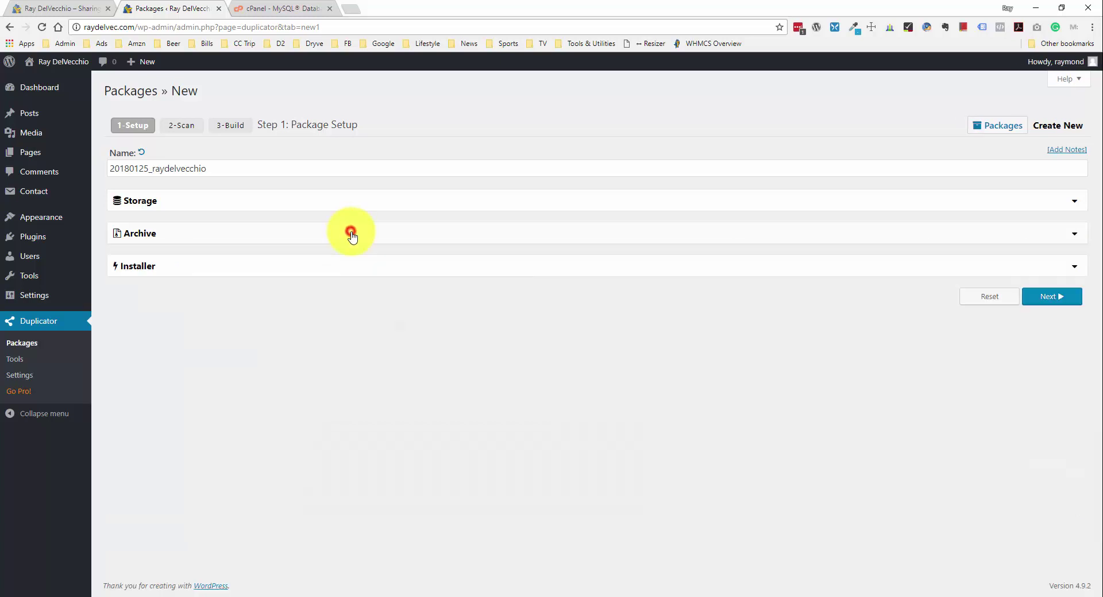
- Leave the Installer's optional MySQL fields empty and continue to the scan step
left_click(275, 268)
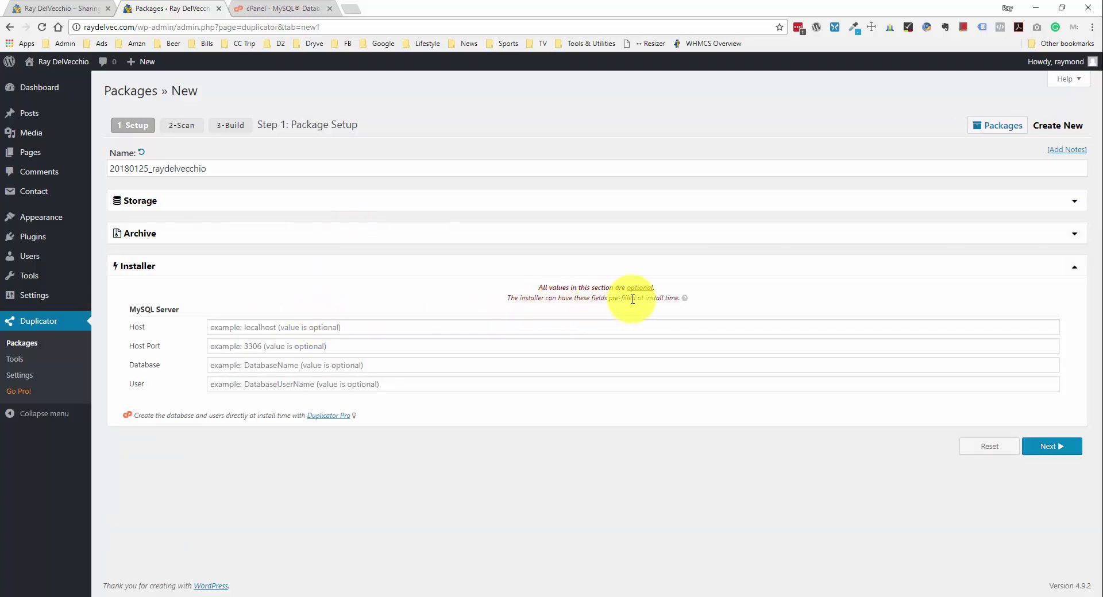
left_click(320, 327)
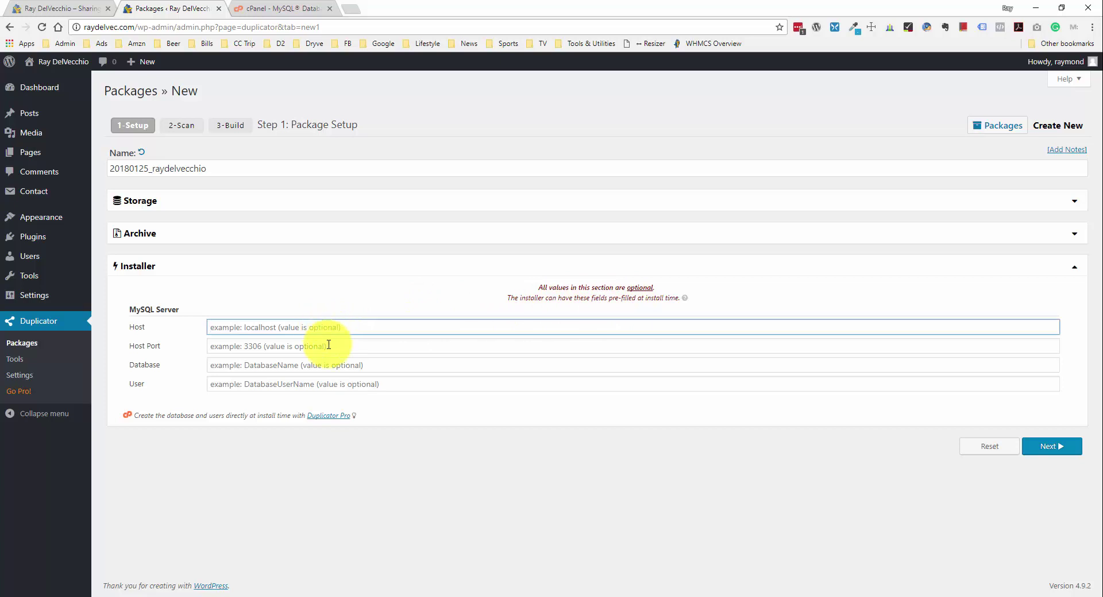
left_click(334, 345)
left_click(333, 365)
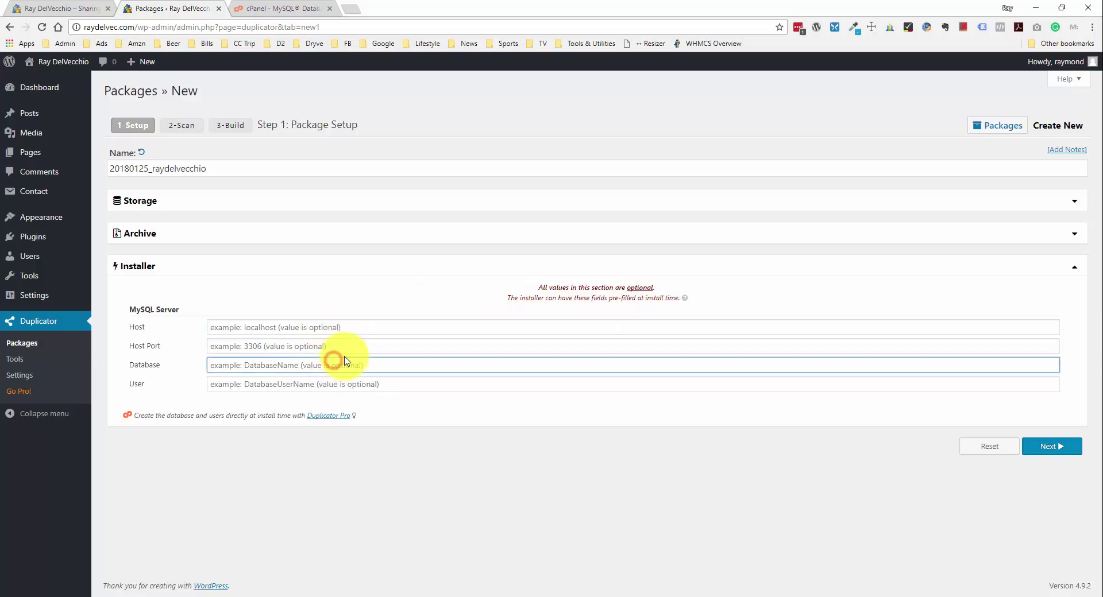
left_click(329, 384)
left_click(330, 365)
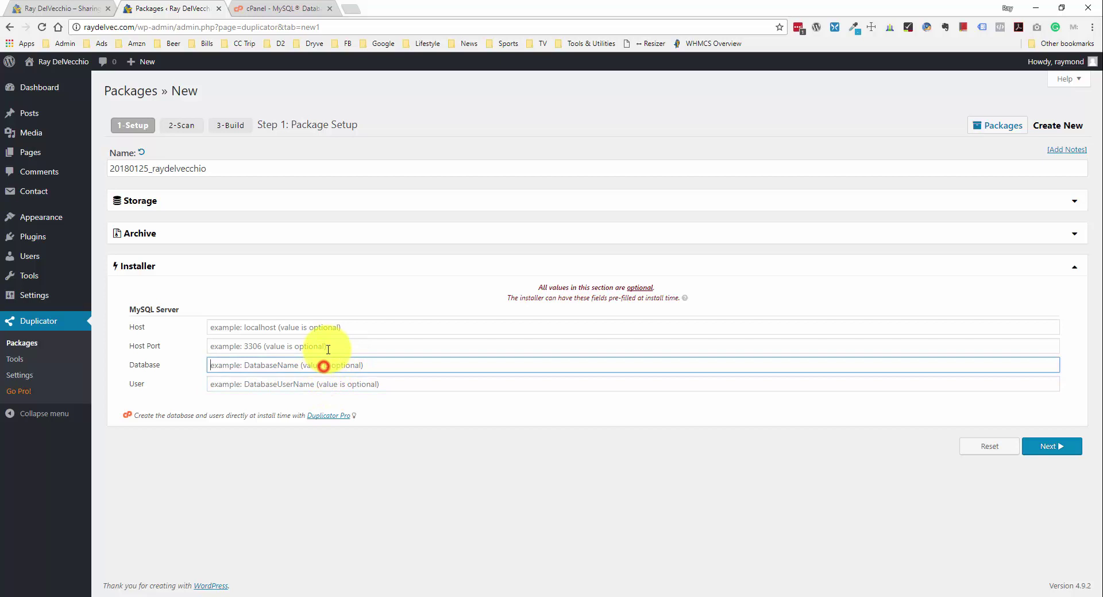
left_click(328, 347)
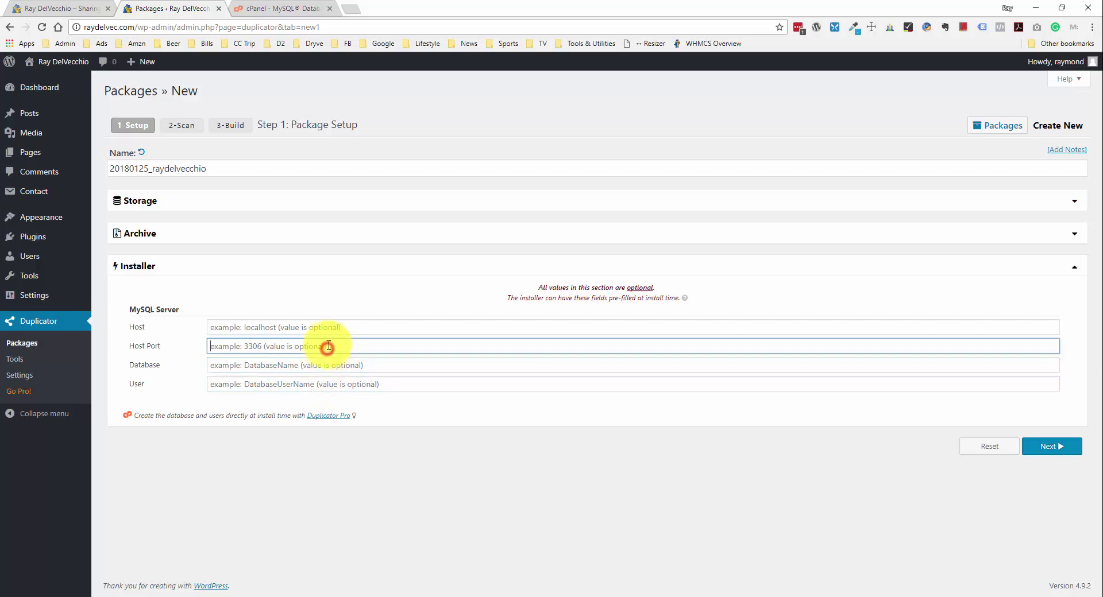
left_click(350, 267)
left_click(1055, 296)
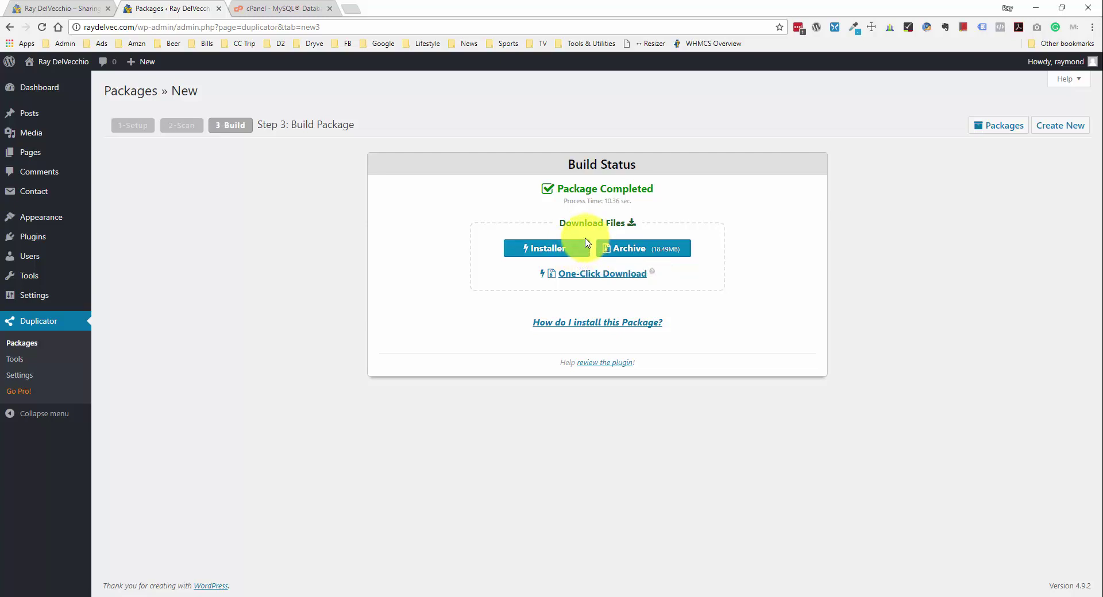
- Download the package archive zip and installer.php
left_click(626, 251)
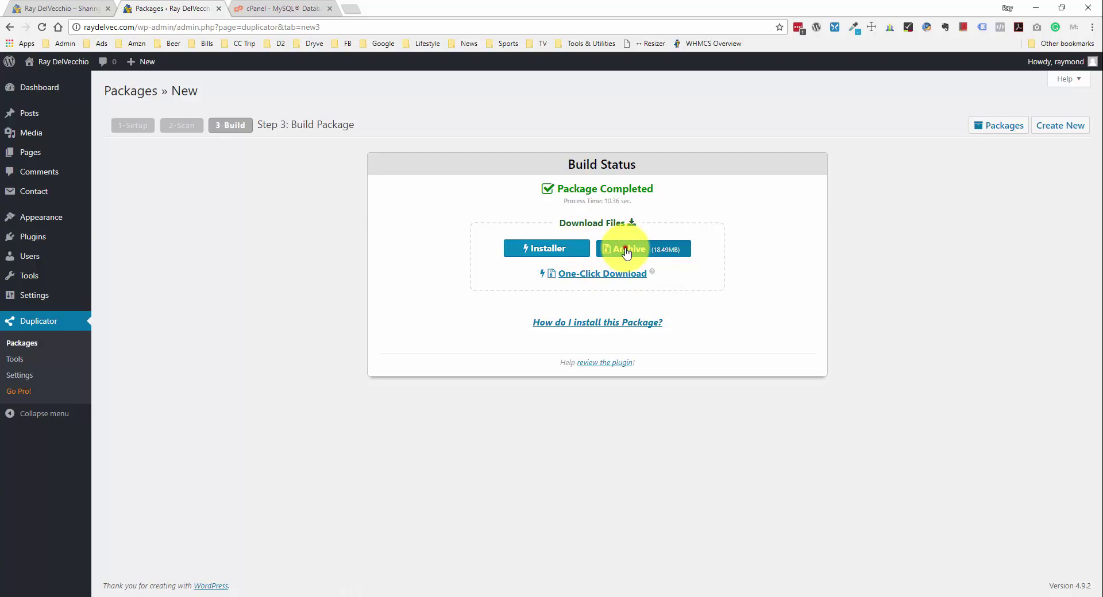
left_click(549, 252)
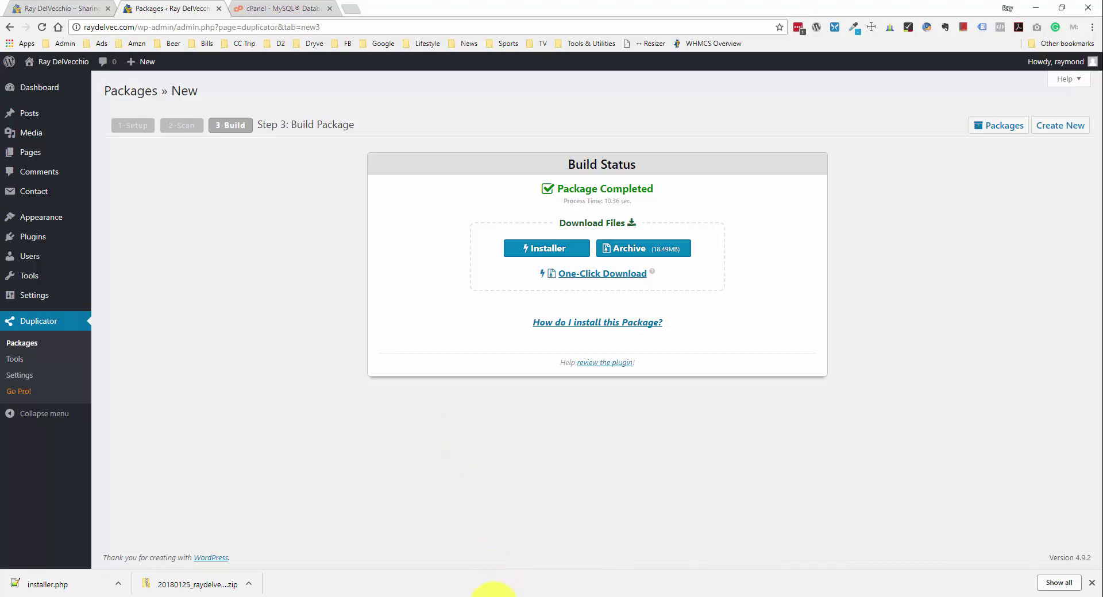
- Locate installer.php and the archive zip in FileZilla's local pane
left_click(493, 592)
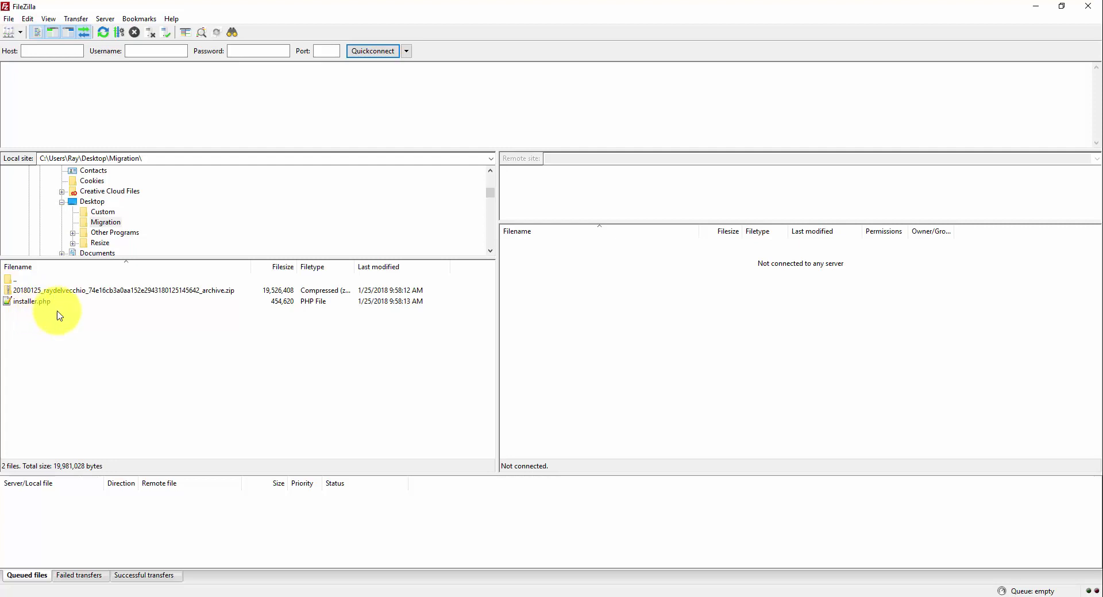
left_click(38, 305)
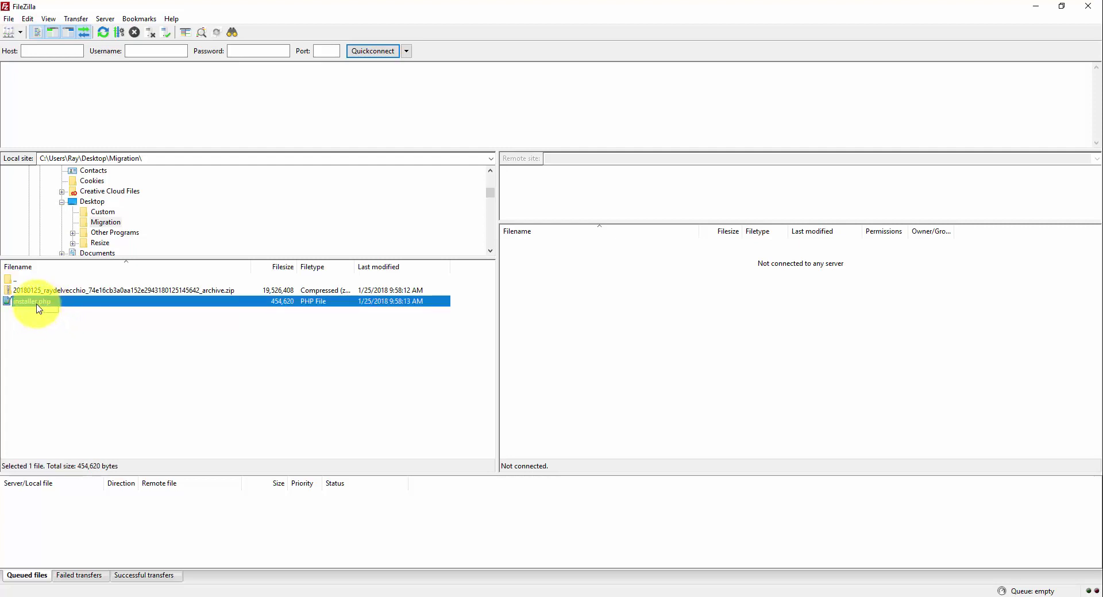
left_click(40, 293, "shift")
left_click(67, 338)
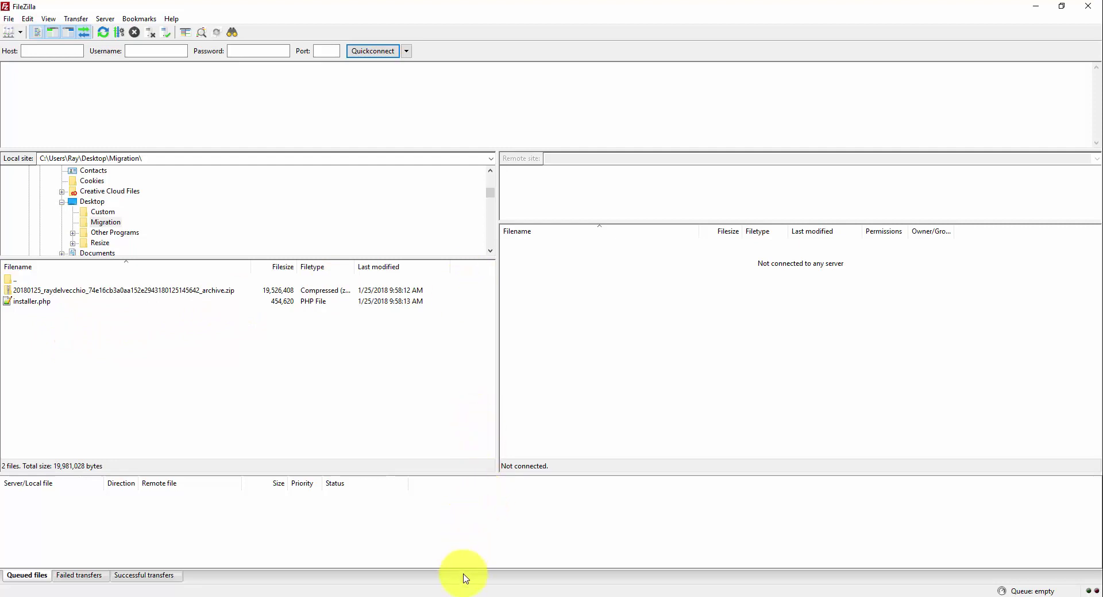
- Fill FileZilla's Quickconnect with host 192.185.148.216 and the FTP credentials
left_click(468, 595)
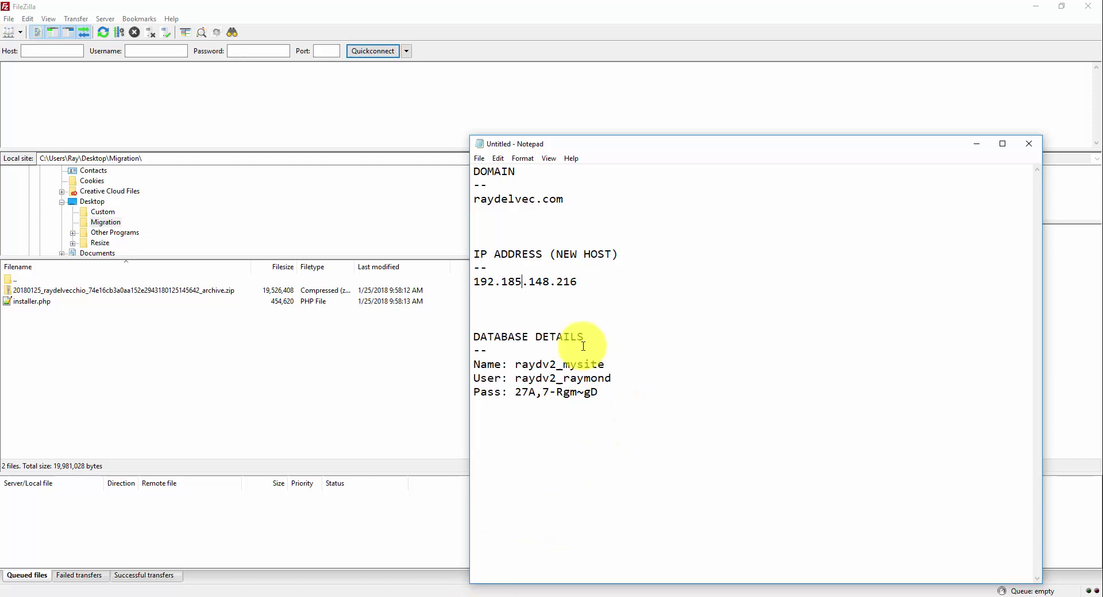
left_click_drag(583, 281, 463, 287)
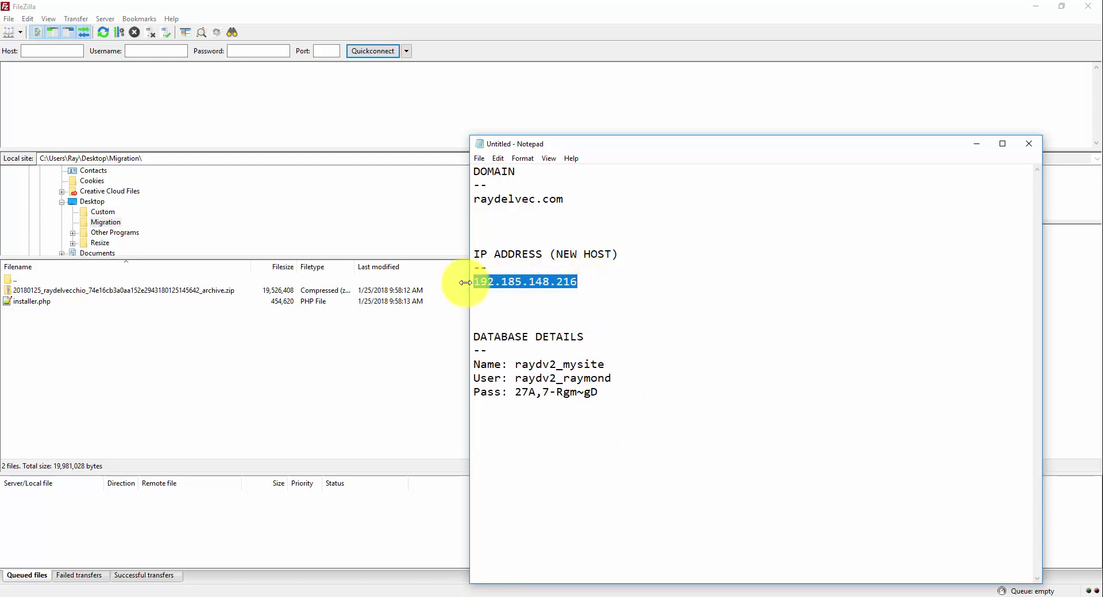
key("ctrl+c")
left_click(60, 52)
key("ctrl+v")
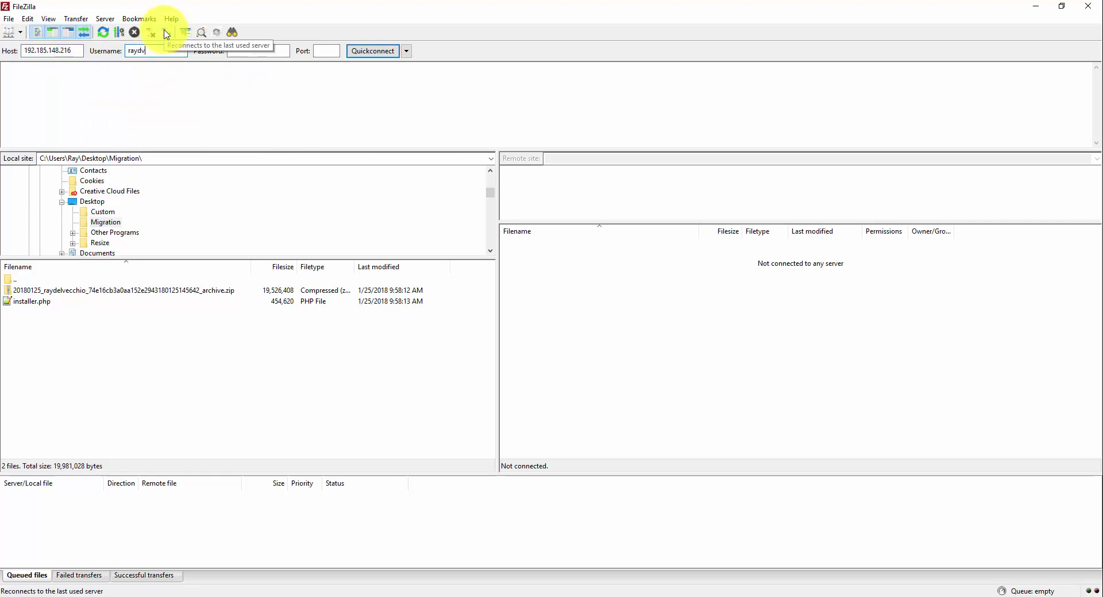
type("2")
key("Tab")
key("ctrl+v")
- Connect to the server, always trusting its certificate
left_click(359, 51)
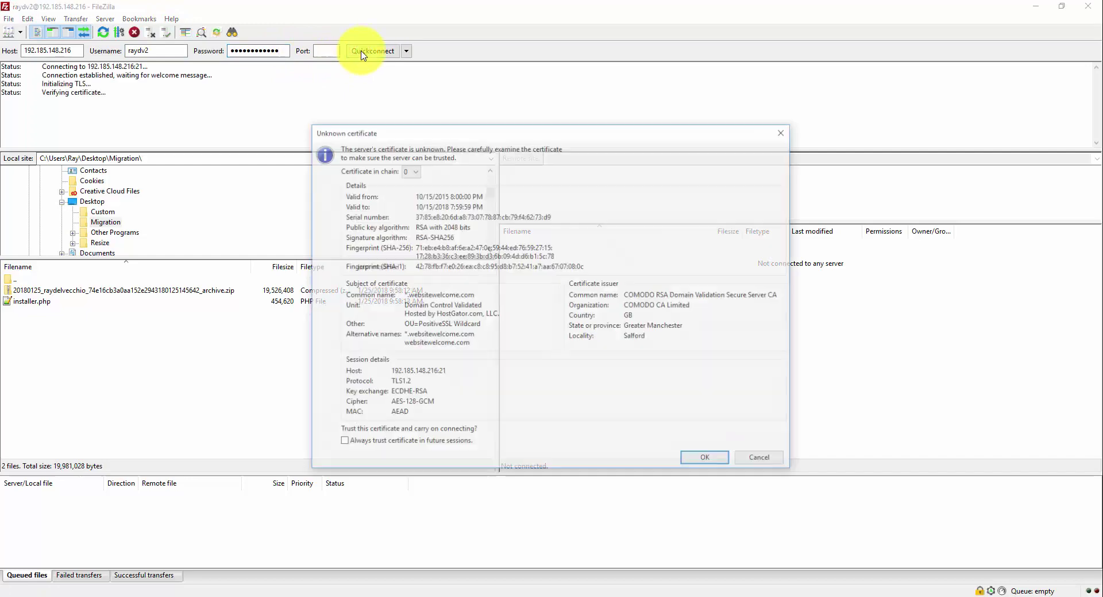
left_click(403, 442)
left_click(712, 457)
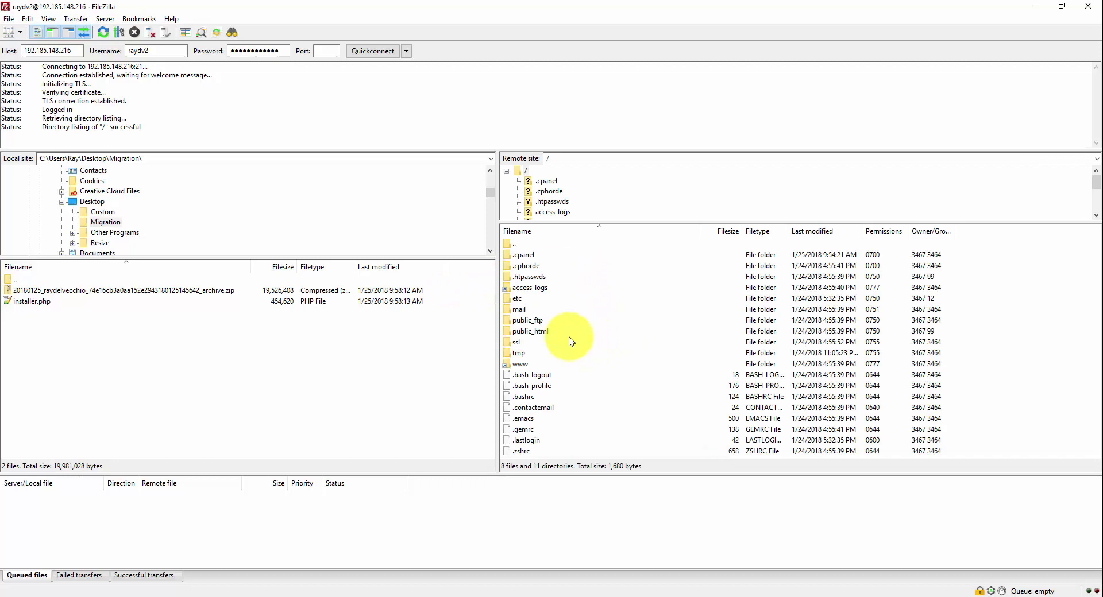
- Upload installer.php and the archive zip into public_html
left_click(549, 332)
double_click(549, 332)
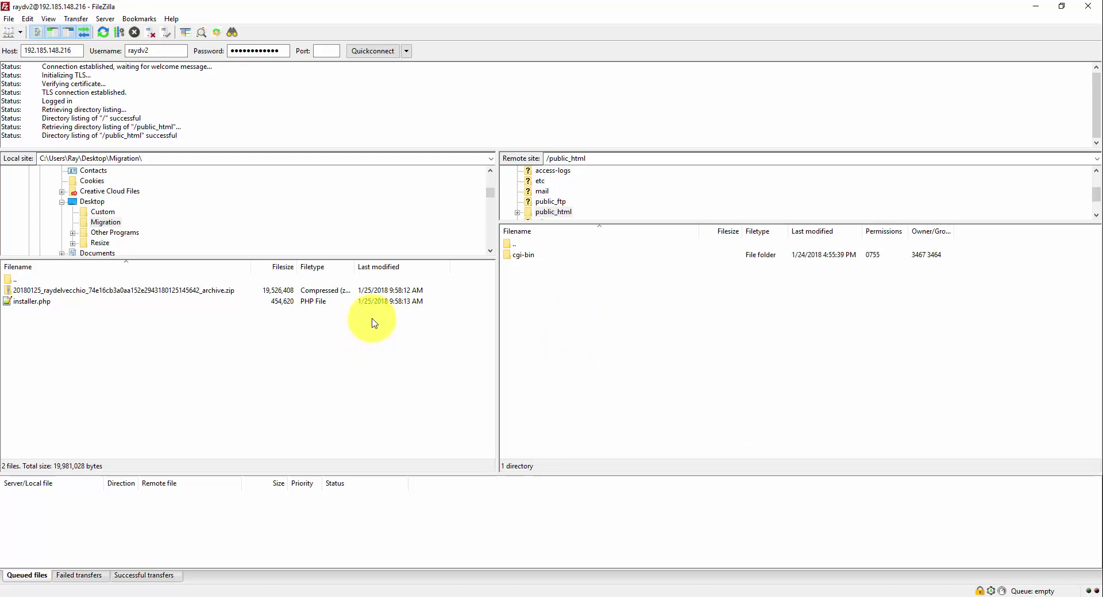
left_click_drag(49, 303, 652, 322)
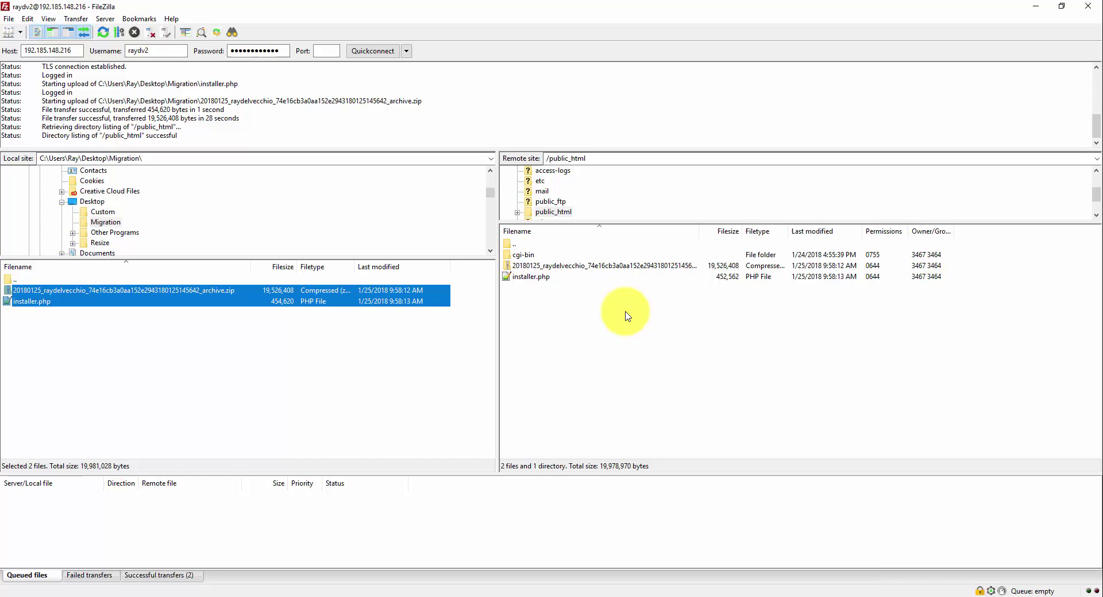
- Browse to C:\Windows\System32\drivers\etc and open the hosts file with Notepad++
left_click(308, 591)
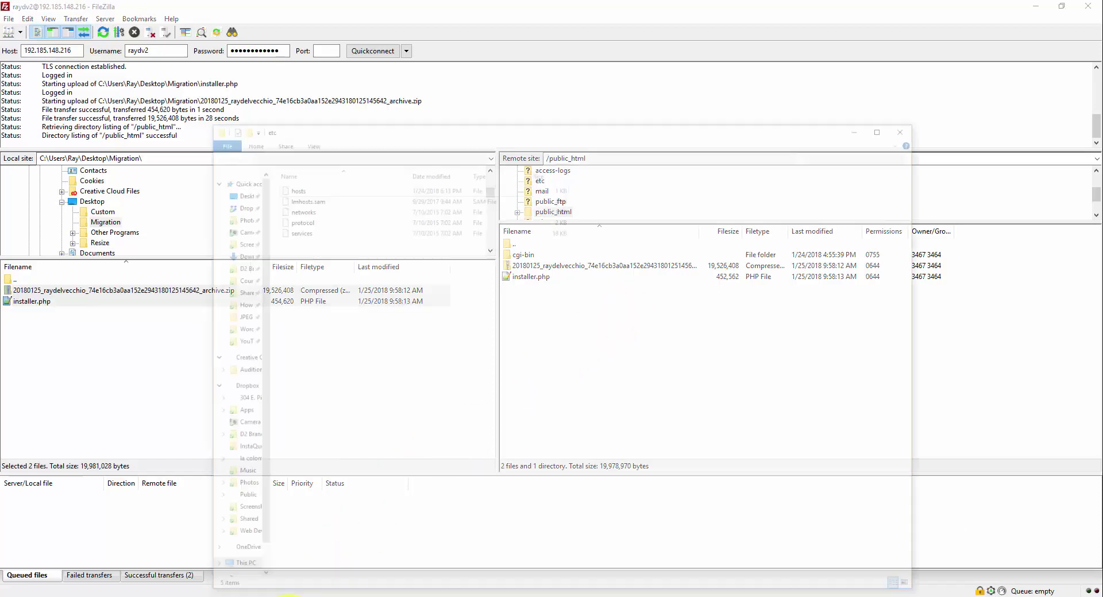
left_click(474, 235)
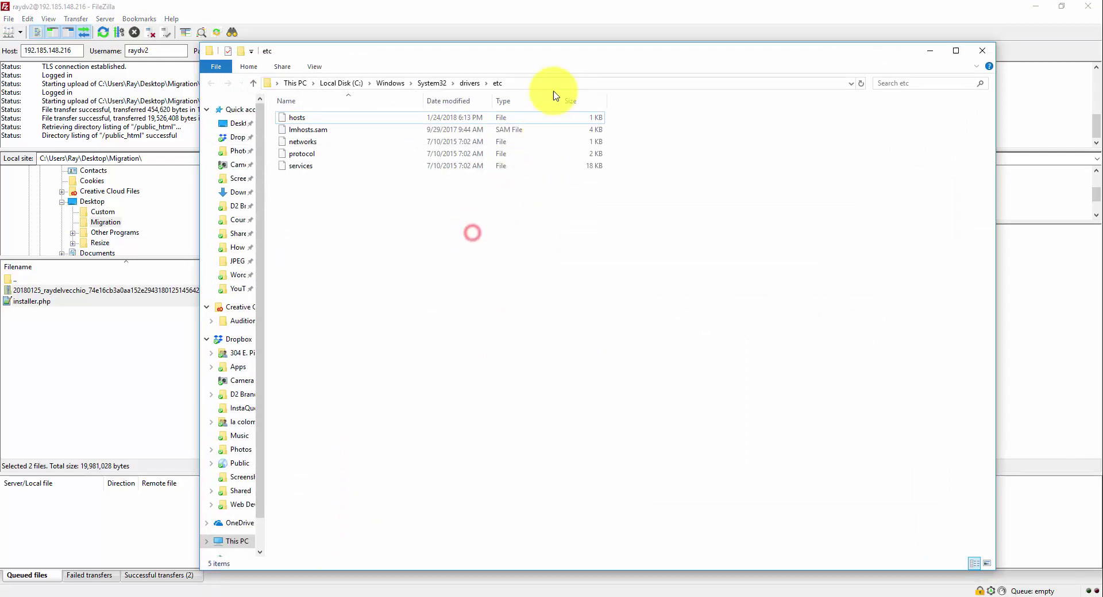
left_click(557, 84)
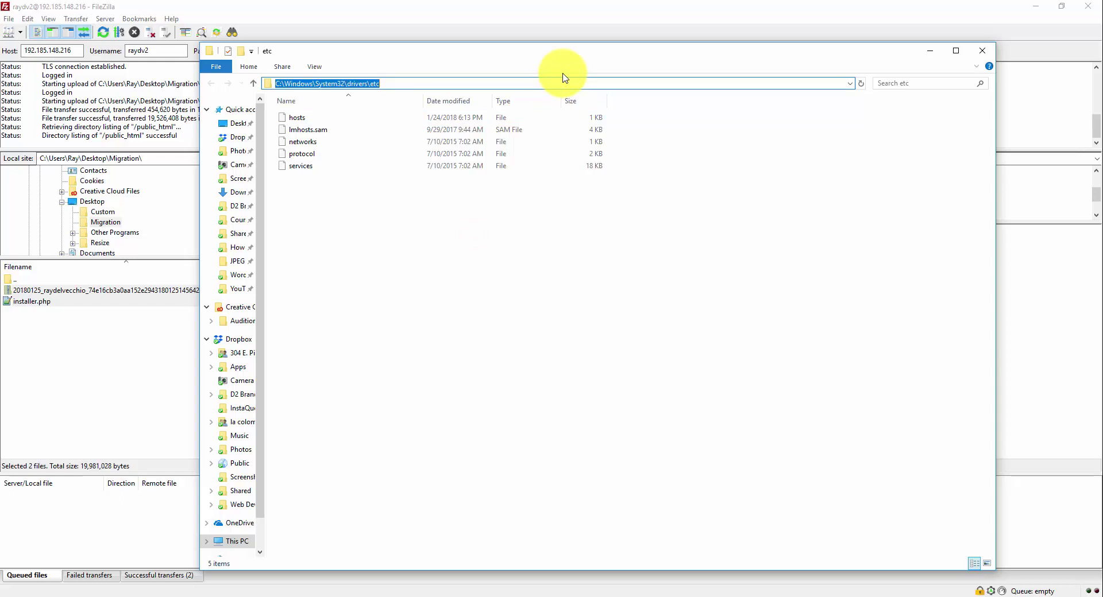
left_click(292, 83)
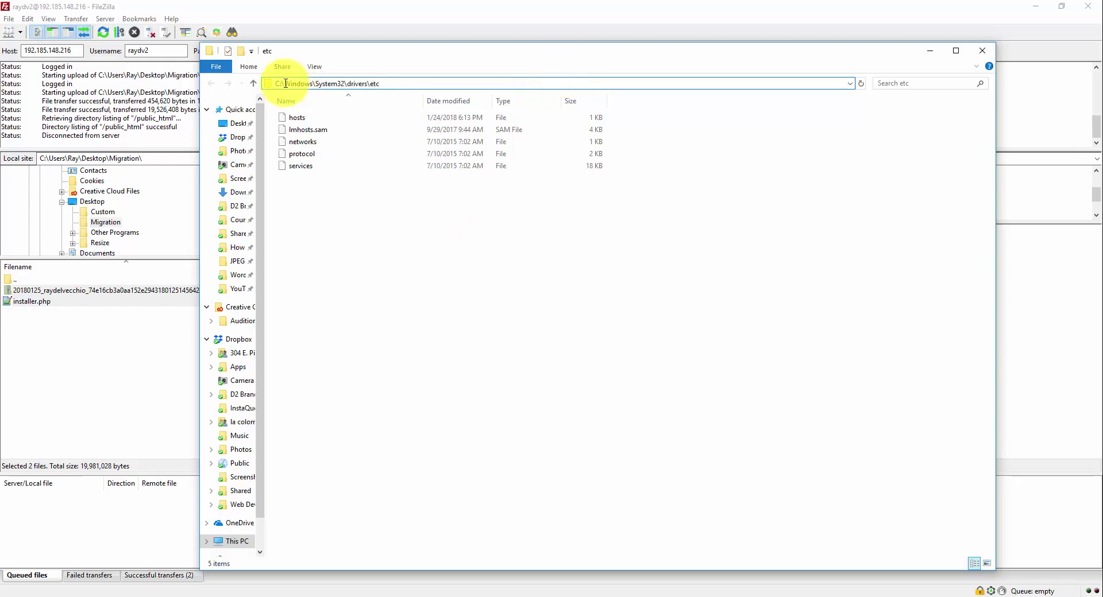
left_click_drag(284, 83, 271, 84)
left_click_drag(285, 84, 386, 84)
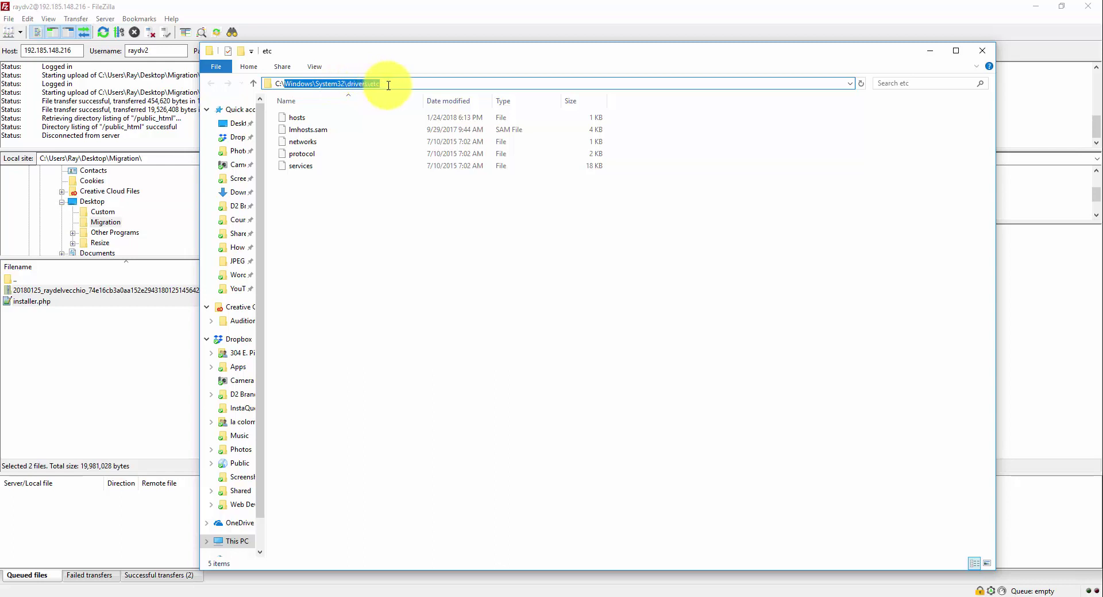
left_click(387, 84)
left_click(303, 117)
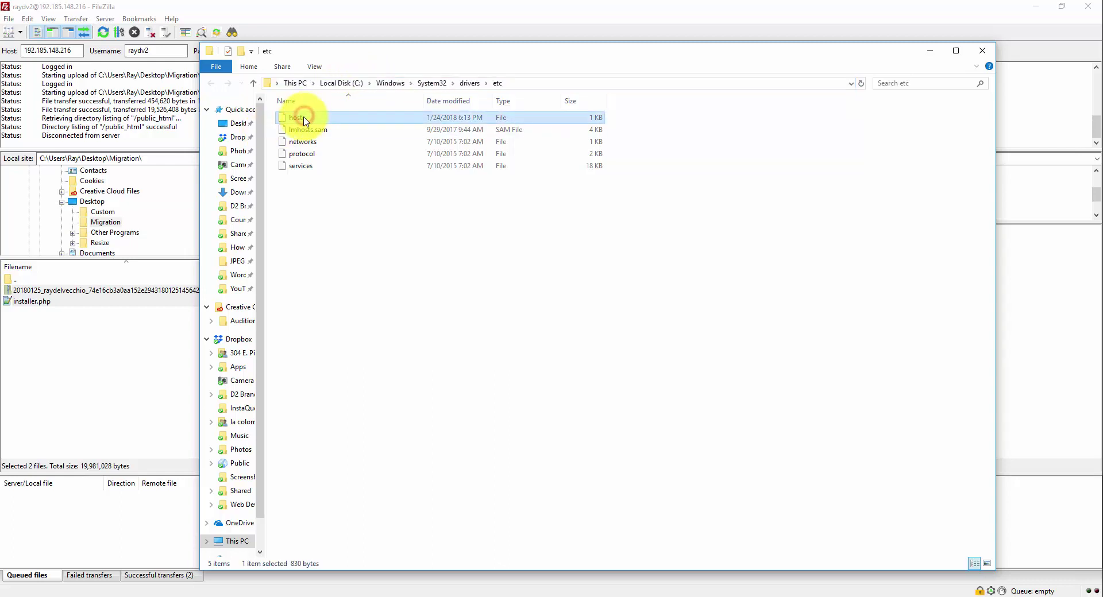
right_click(303, 118)
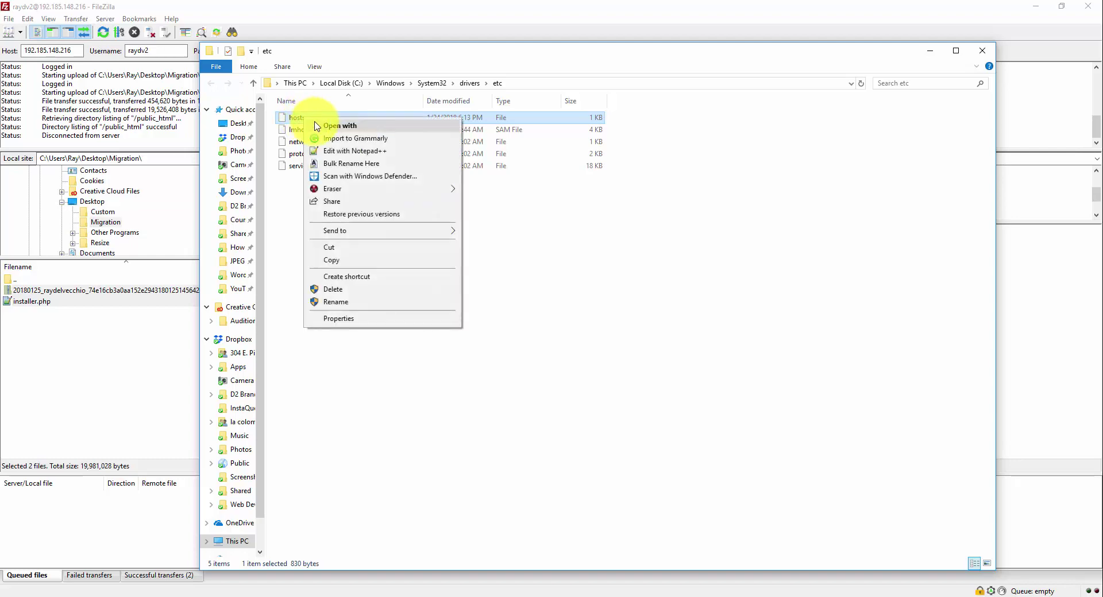
left_click(349, 154)
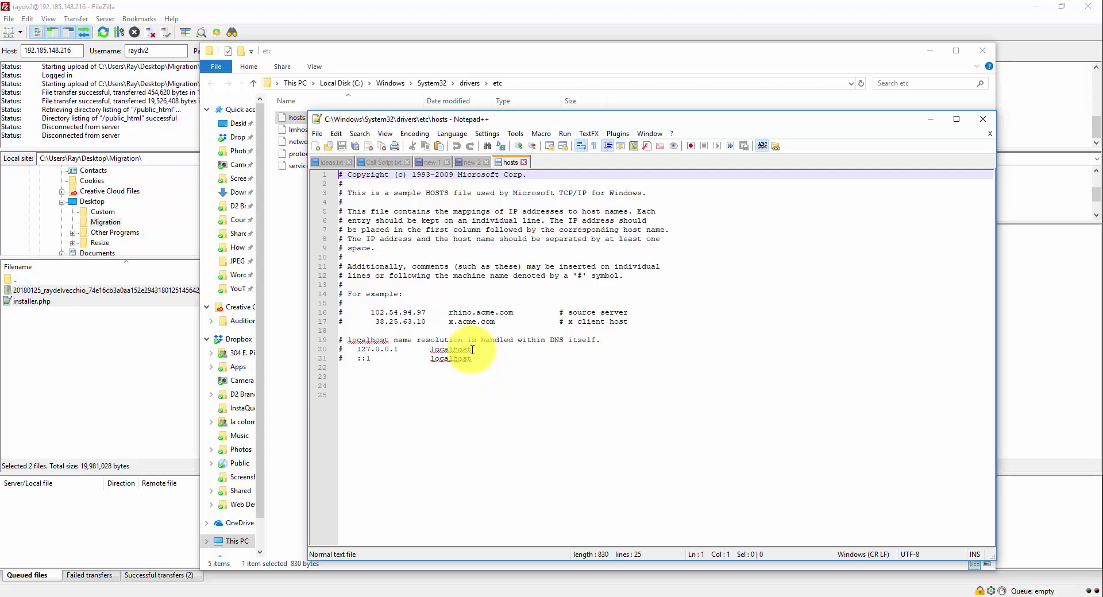
- Add a line on line 24 of the hosts file mapping 192.185.148.216 to raydelvec.com
left_click(463, 595)
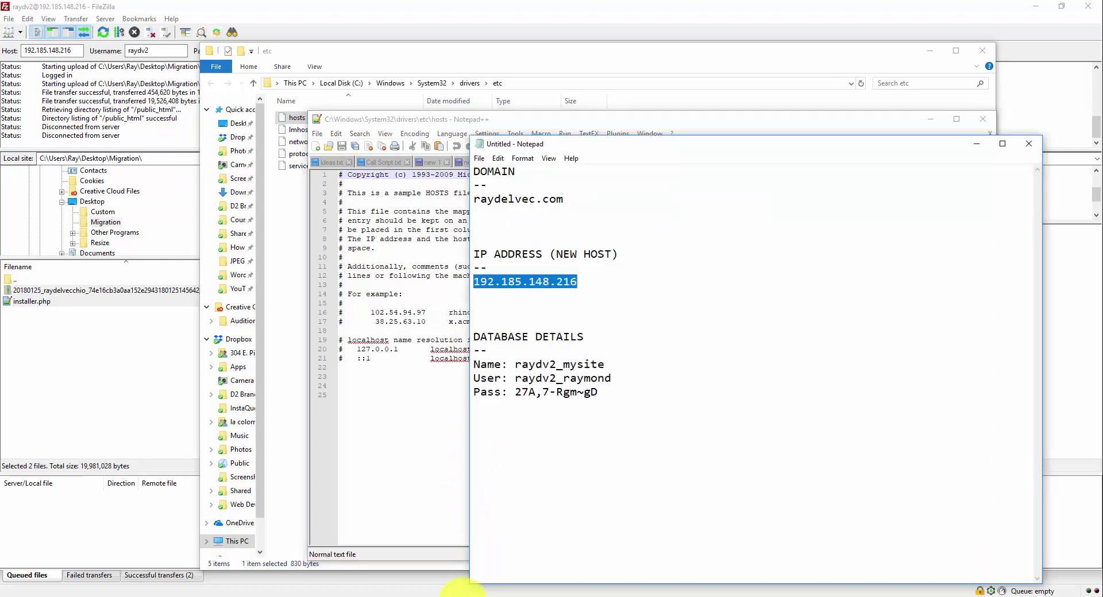
left_click(364, 386)
key("ctrl+v")
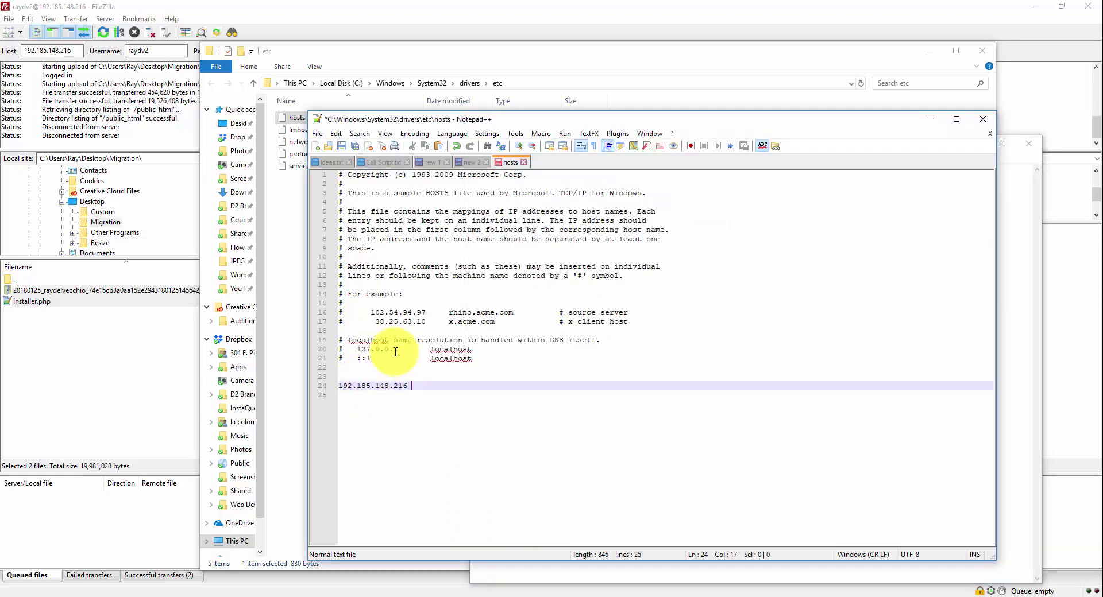
type("raydelvec.com")
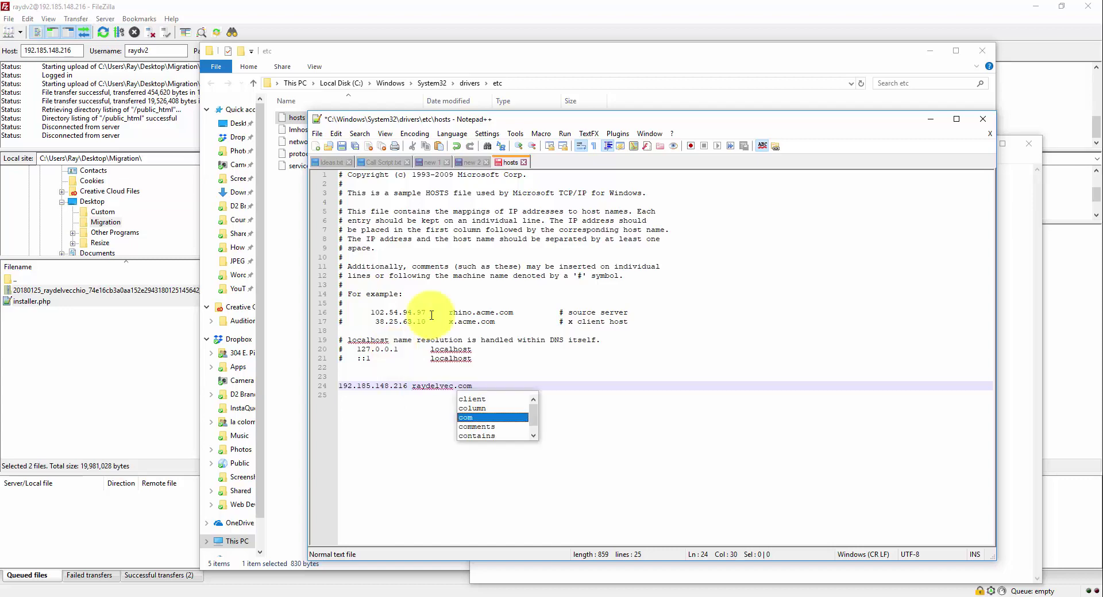
left_click(422, 369)
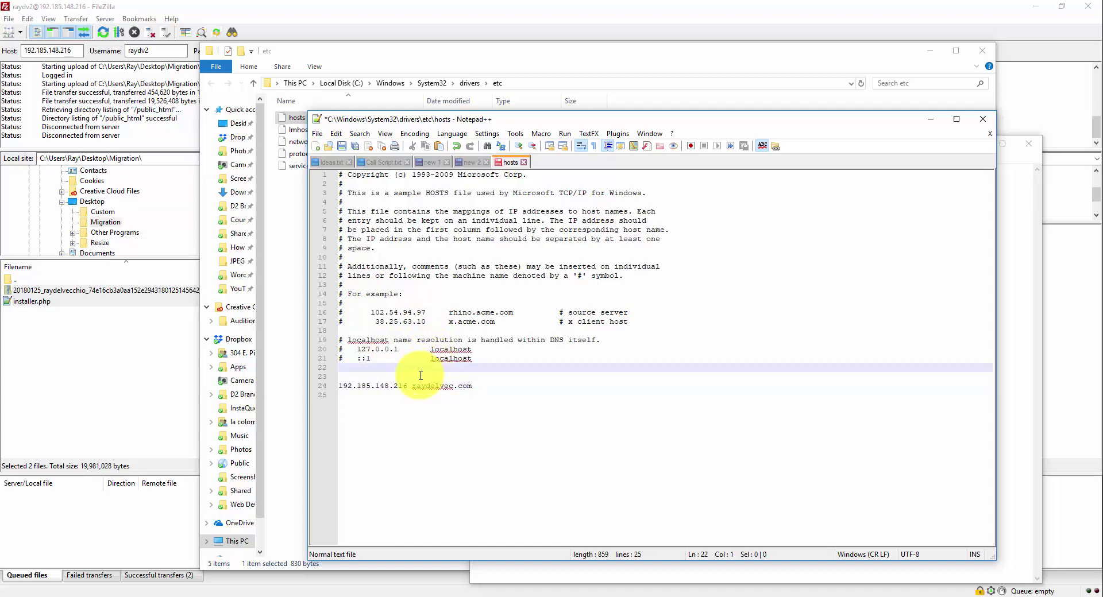
- Save the hosts file, relaunching Notepad++ as Administrator so the save succeeds
key("ctrl+s")
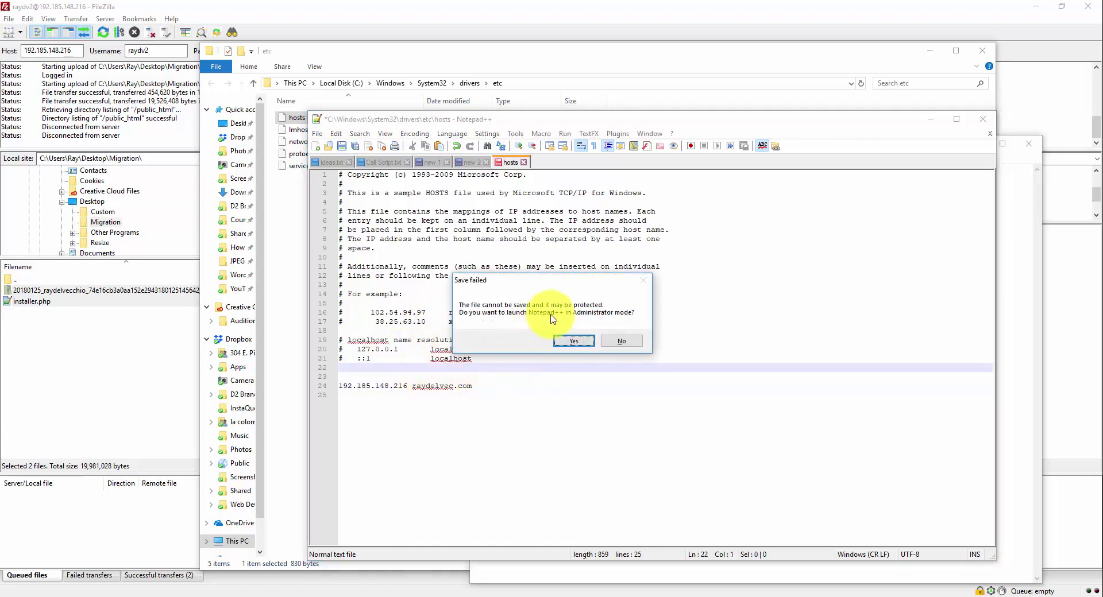
left_click(574, 341)
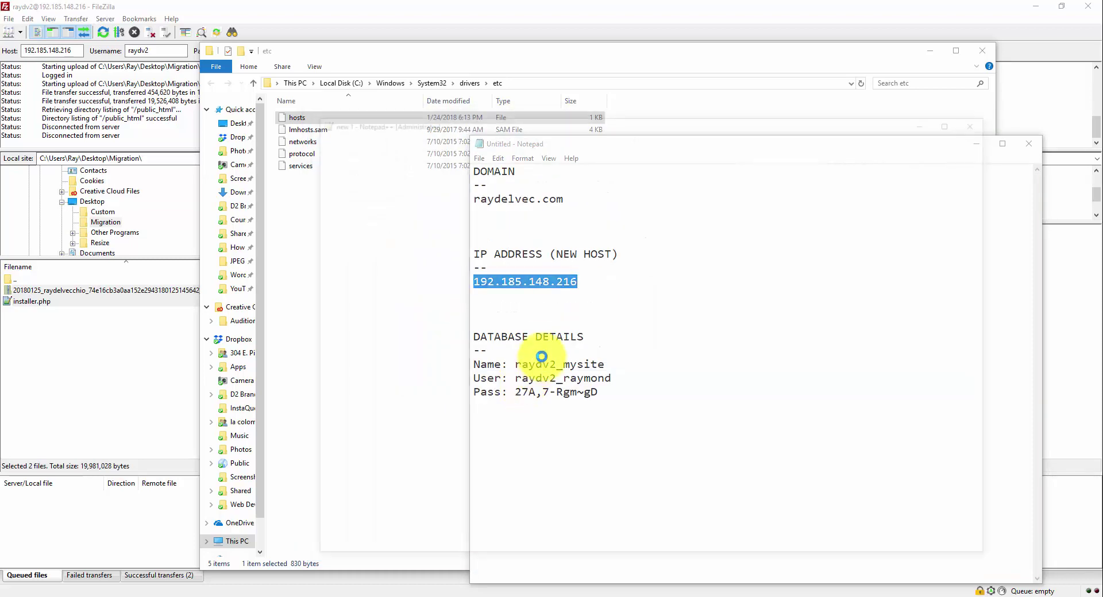
left_click(428, 375)
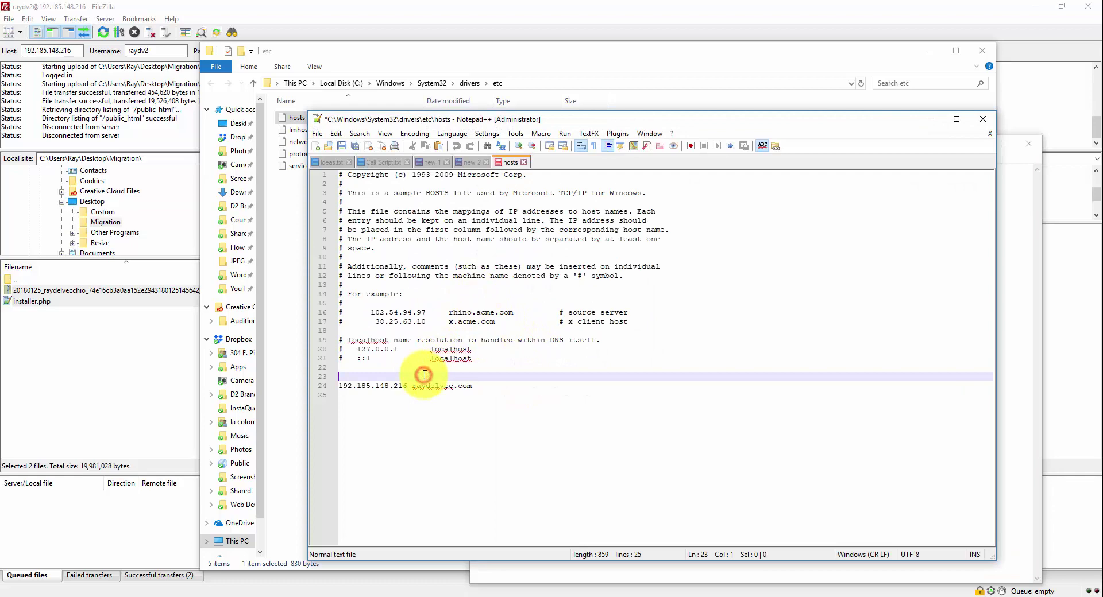
key("ctrl+s")
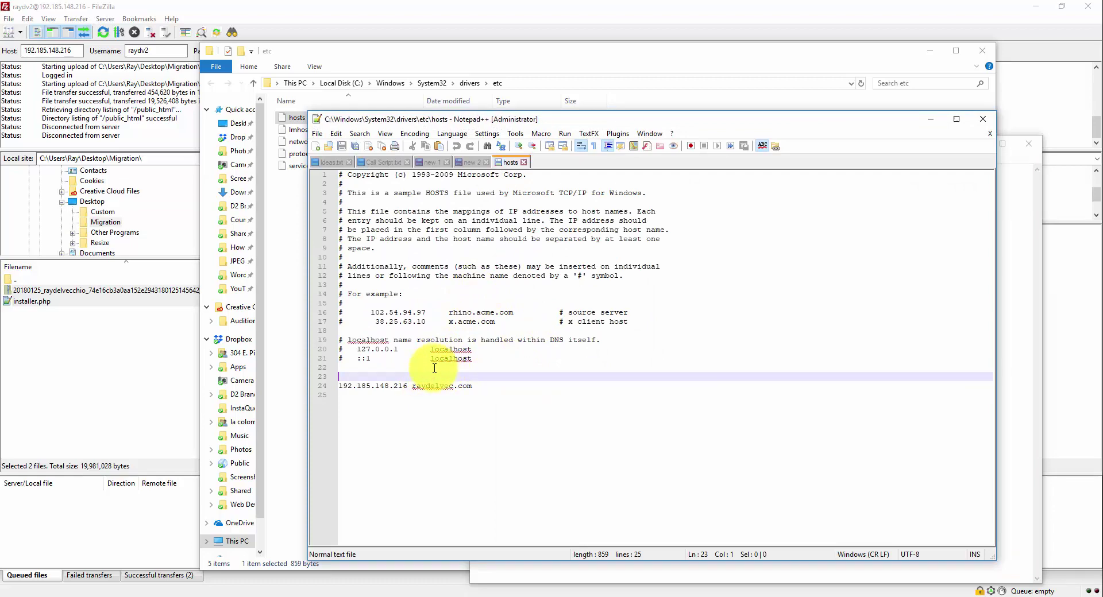
- Back in Chrome, check the raydelvec.com tab, then load raydelvec.com/installer.php in an incognito window
mouse_move(381, 589)
left_click(412, 557)
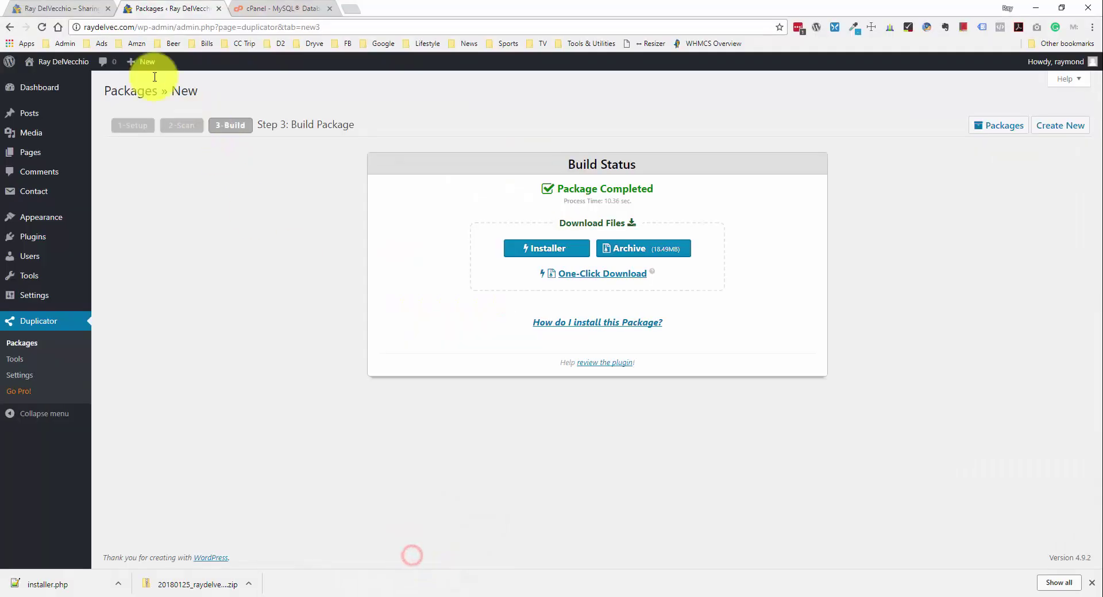
left_click(75, 9)
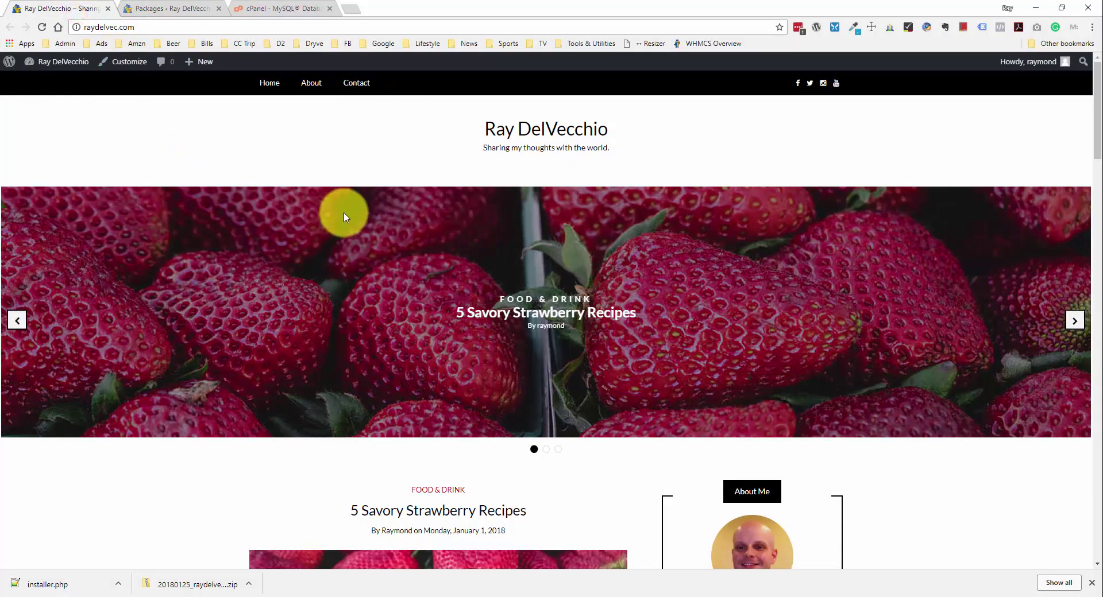
scroll(352, 179, "down", 2)
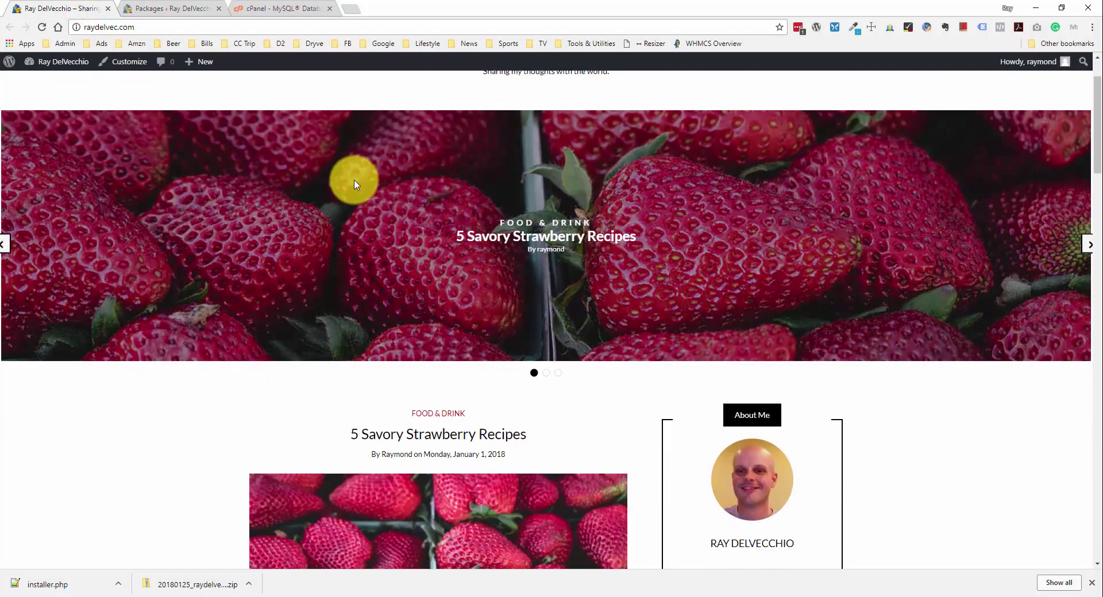
scroll(322, 185, "up", 2)
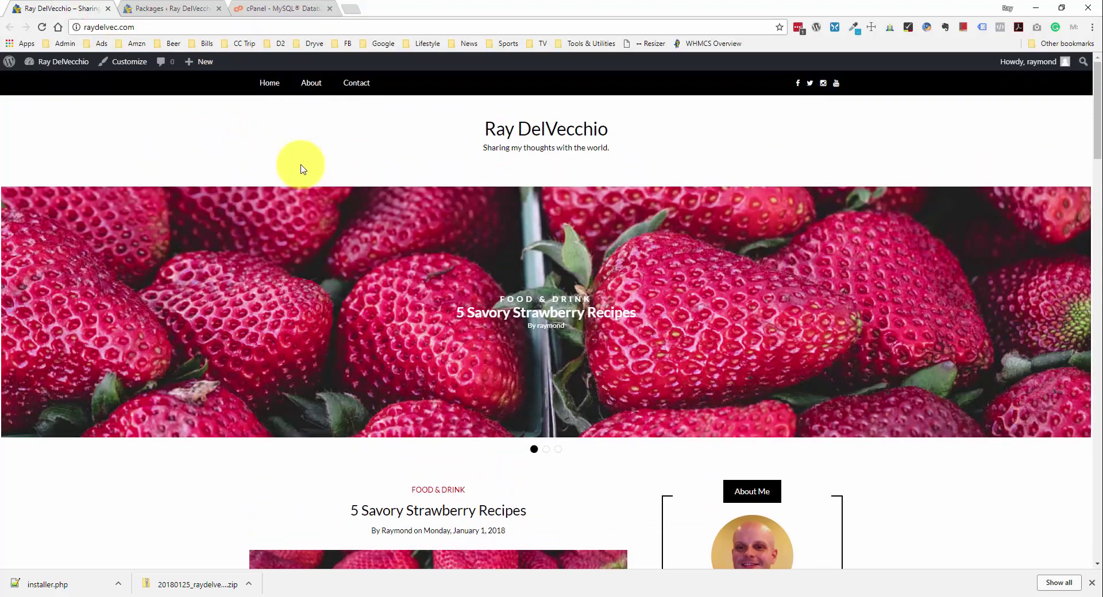
left_click(70, 130)
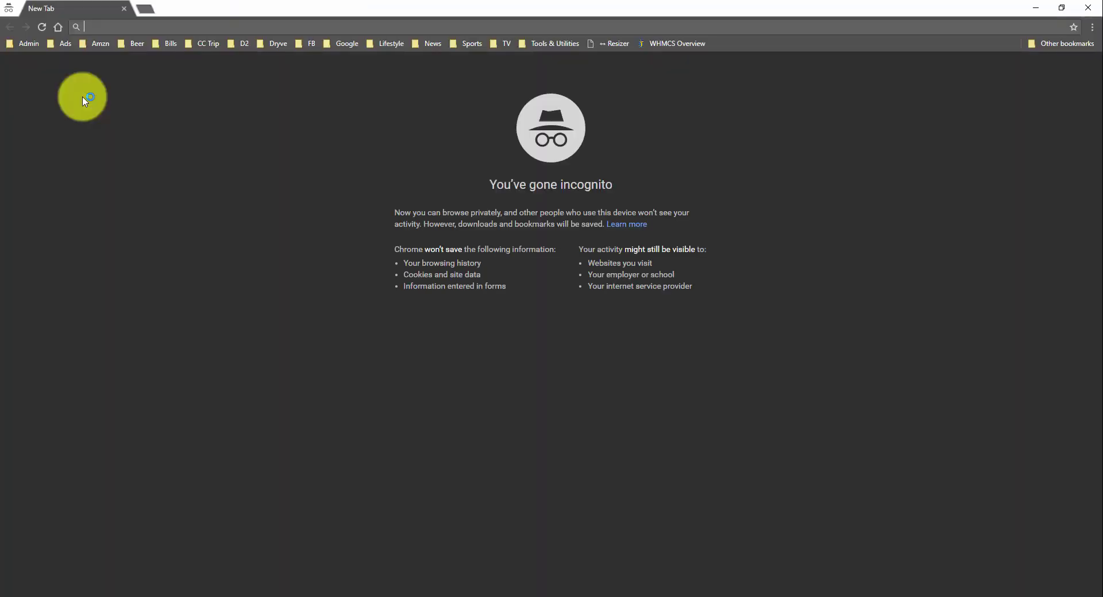
type("ray")
key("Right")
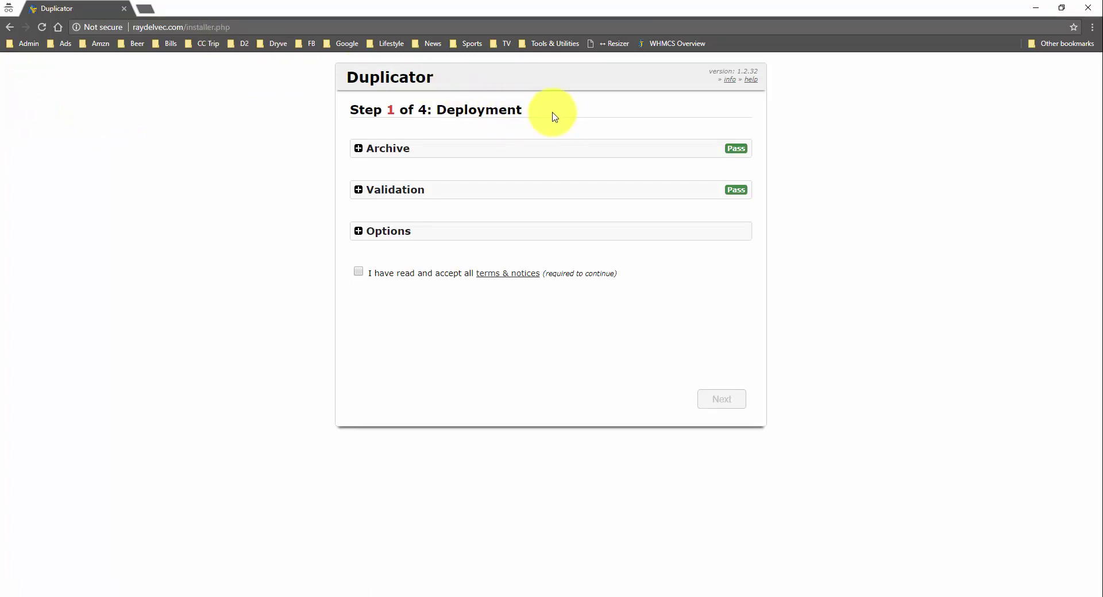
- Review the Archive, Validation and Options sections, accept the terms and notices, and start deployment
left_click(505, 149)
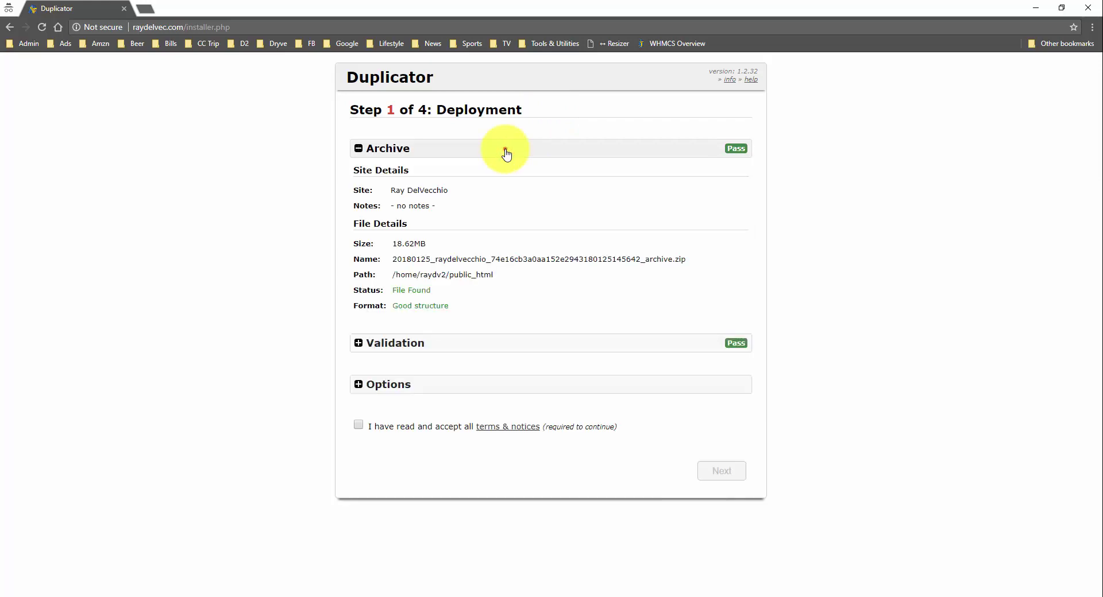
left_click(505, 148)
left_click(543, 189)
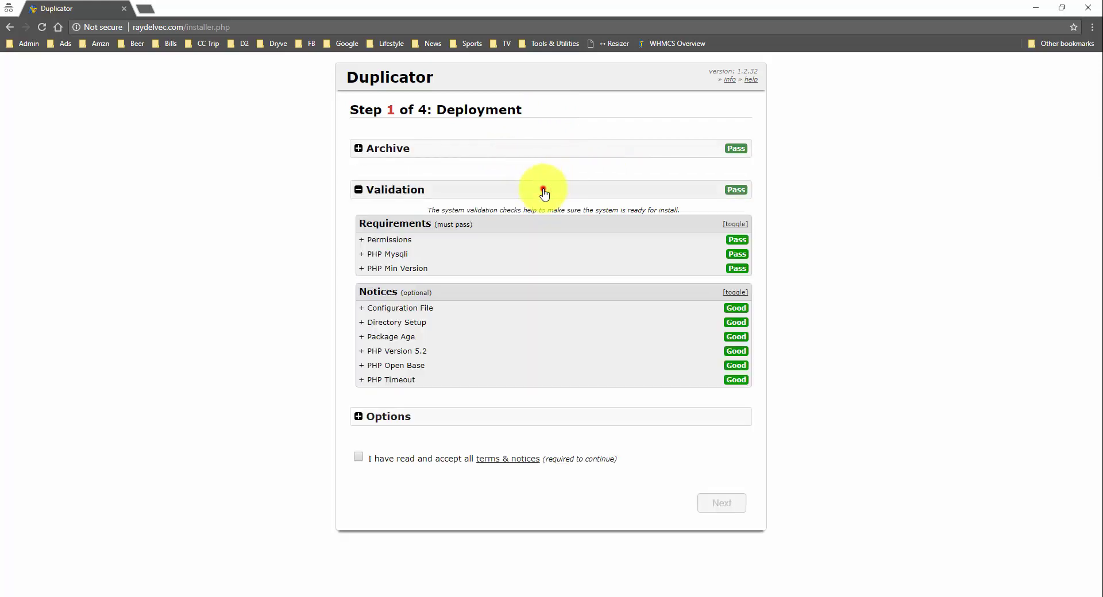
left_click(543, 188)
left_click(468, 235)
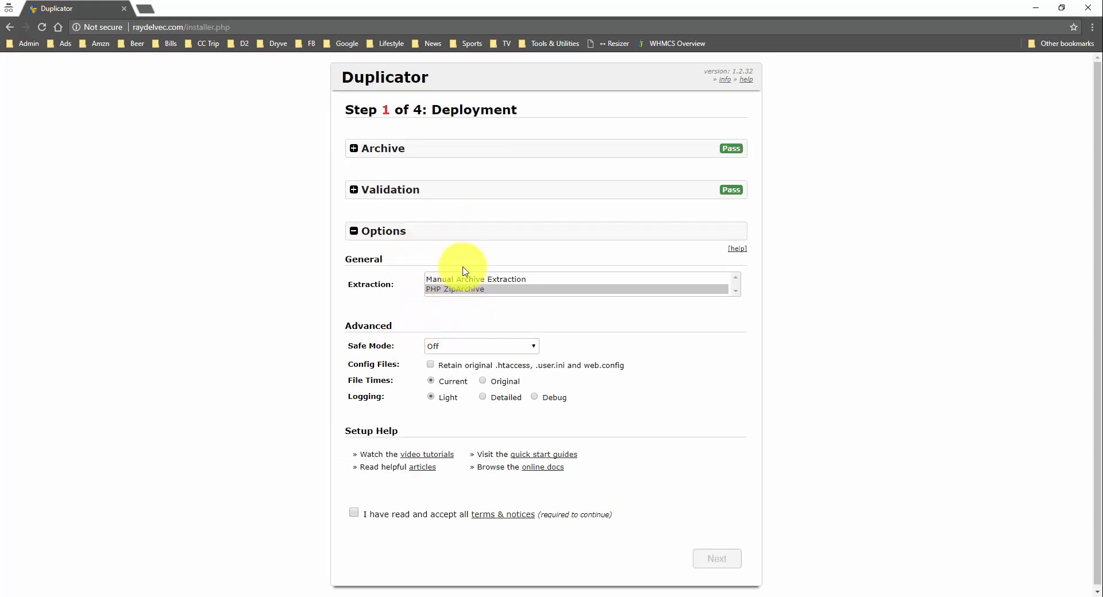
left_click(466, 235)
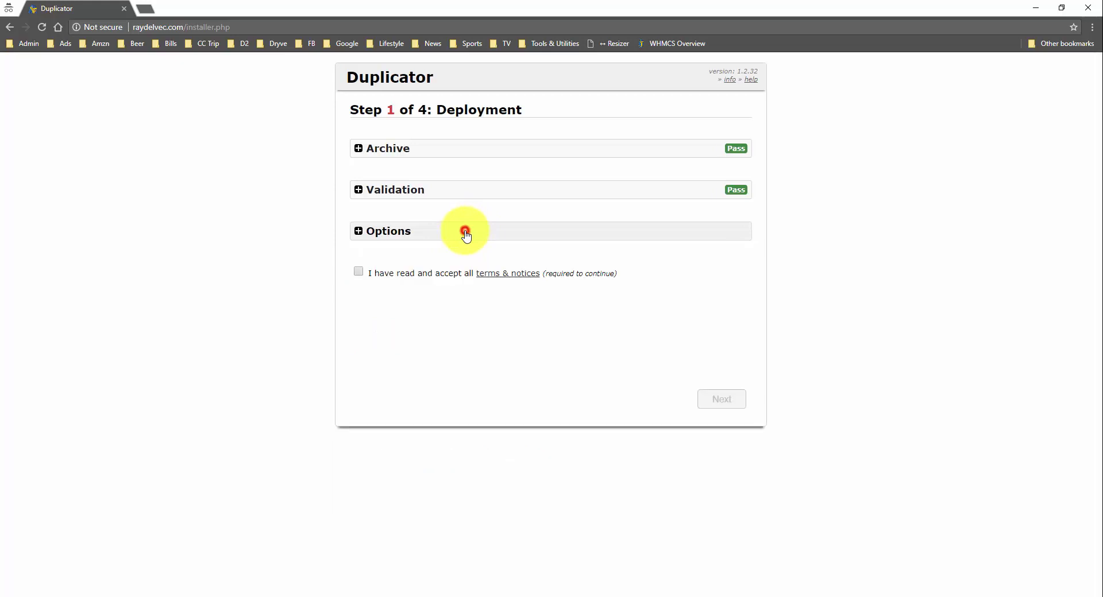
left_click(359, 272)
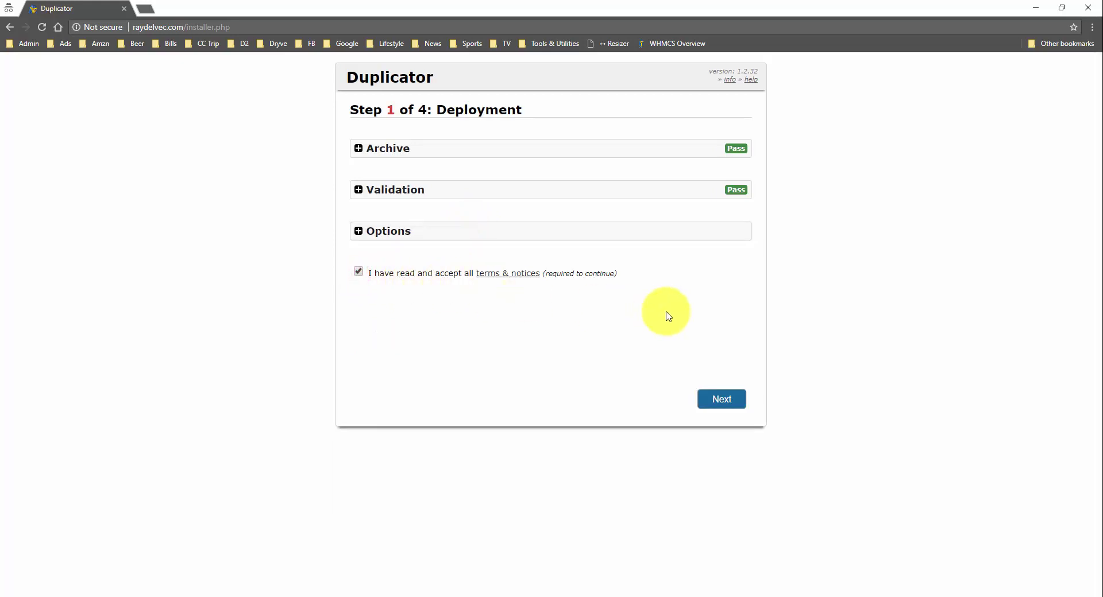
left_click(725, 399)
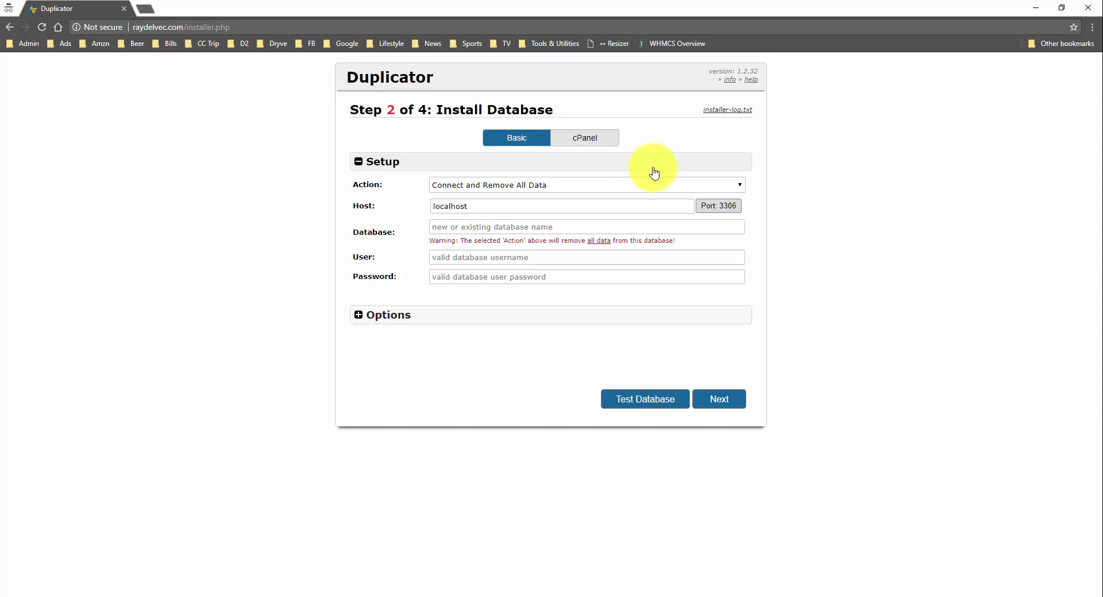
- Check the localhost host value and paste the new host's database name from the notes
left_click(489, 208)
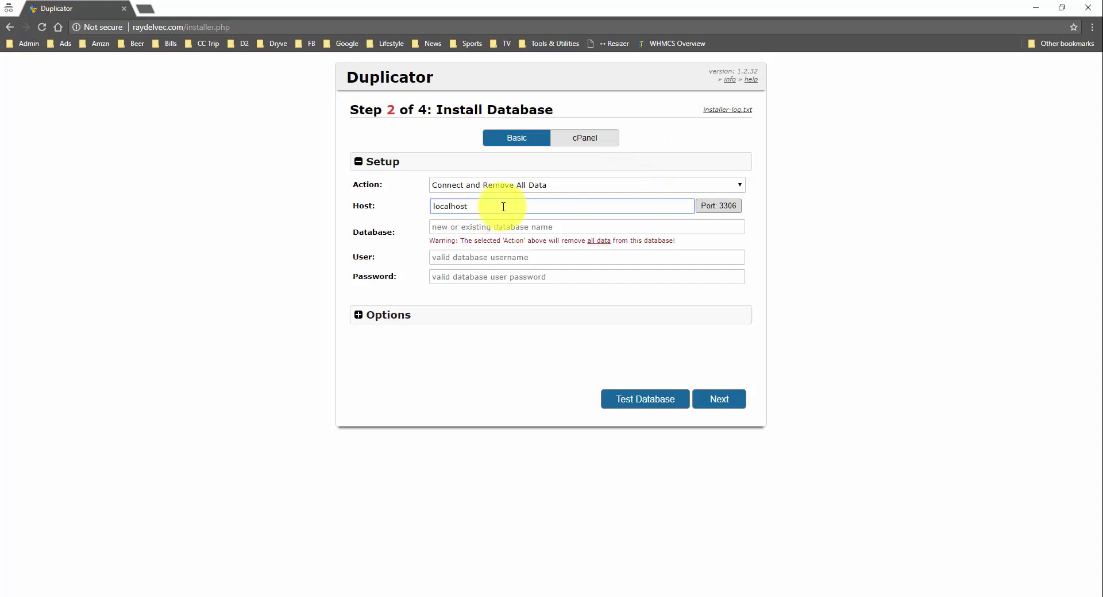
left_click_drag(500, 207, 418, 208)
left_click_drag(493, 208, 433, 206)
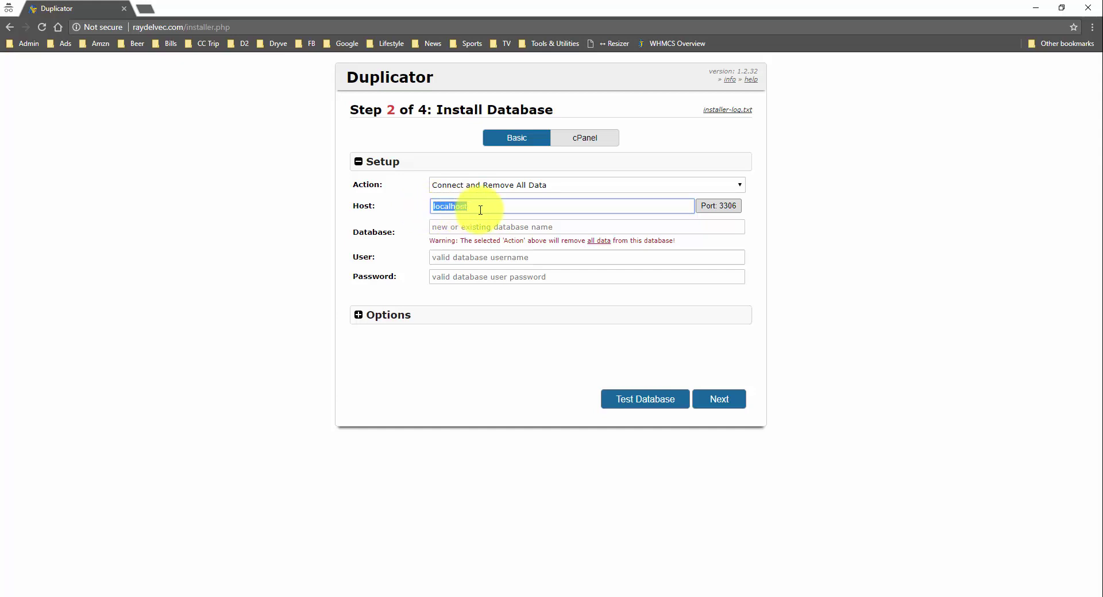
left_click(477, 594)
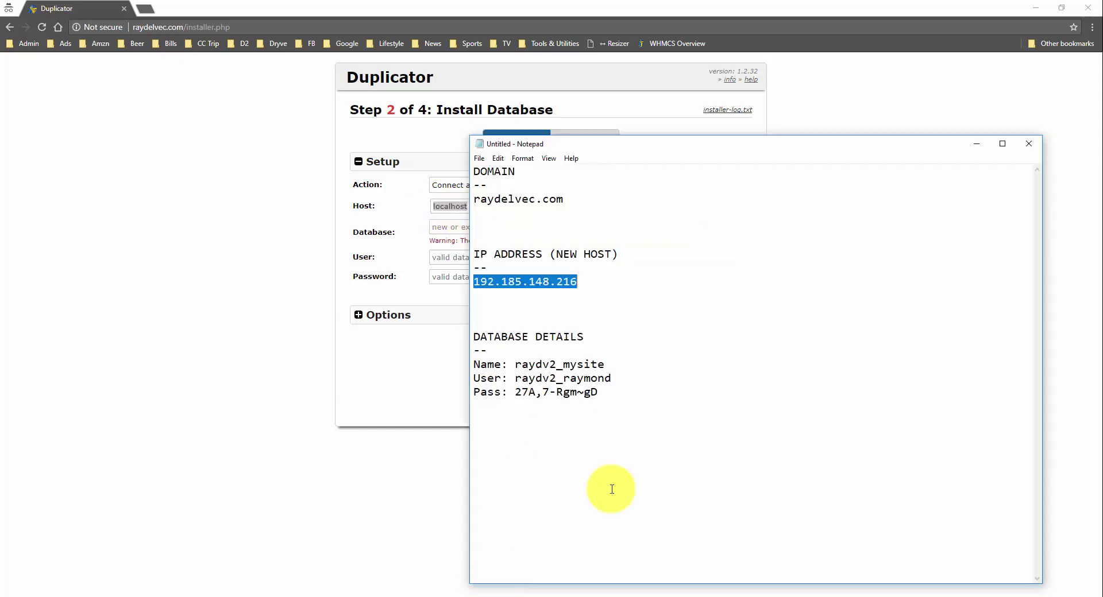
left_click_drag(605, 364, 515, 364)
key("ctrl+c")
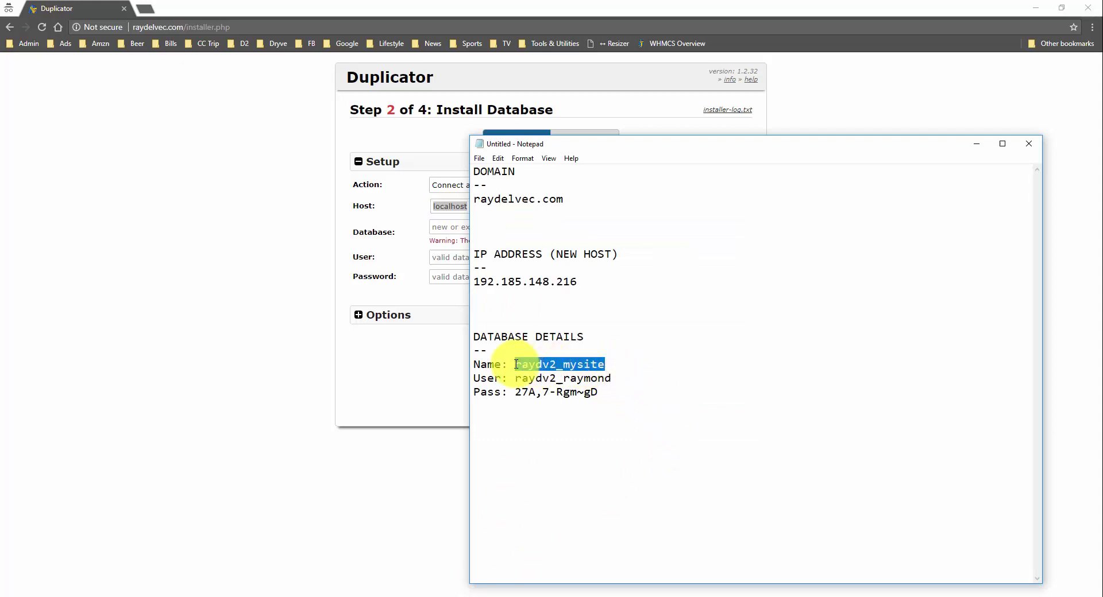
left_click(441, 227)
key("ctrl+v")
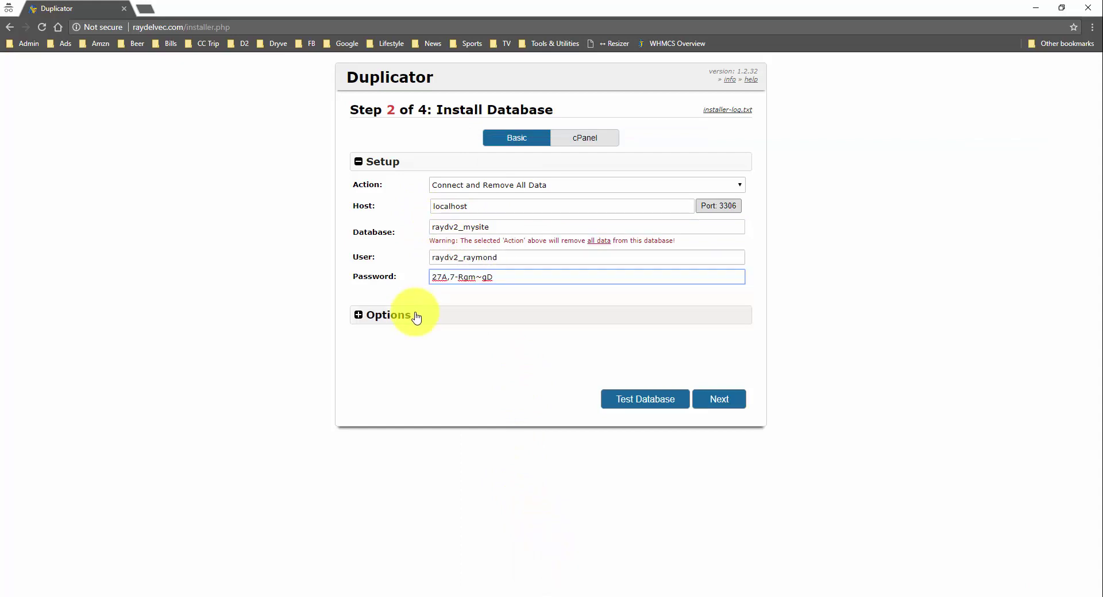
- Test the database connection, then proceed and confirm the database install
left_click(414, 316)
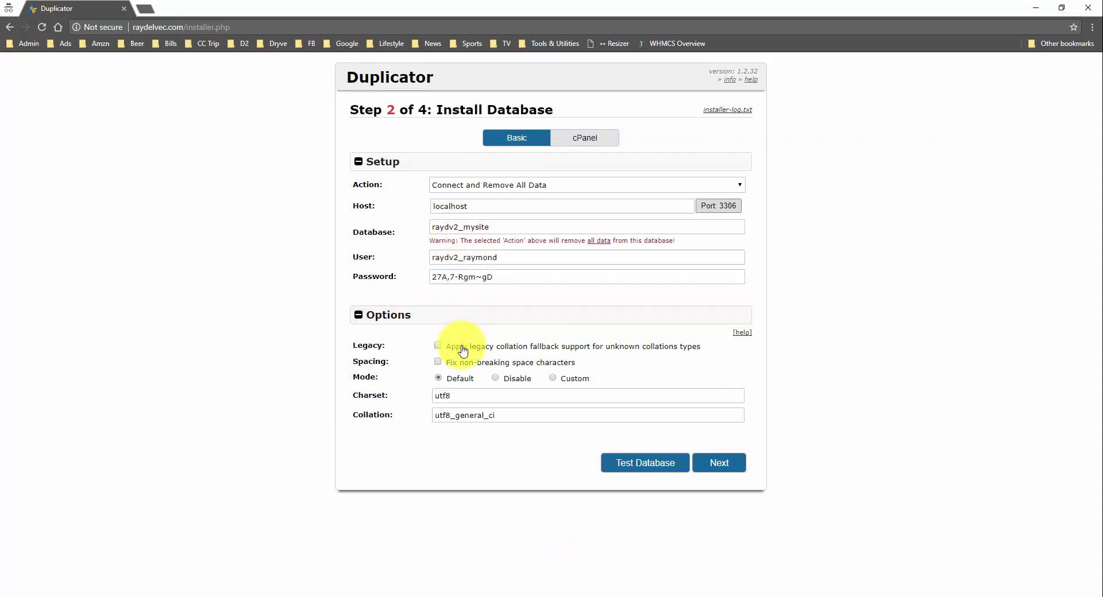
left_click(644, 464)
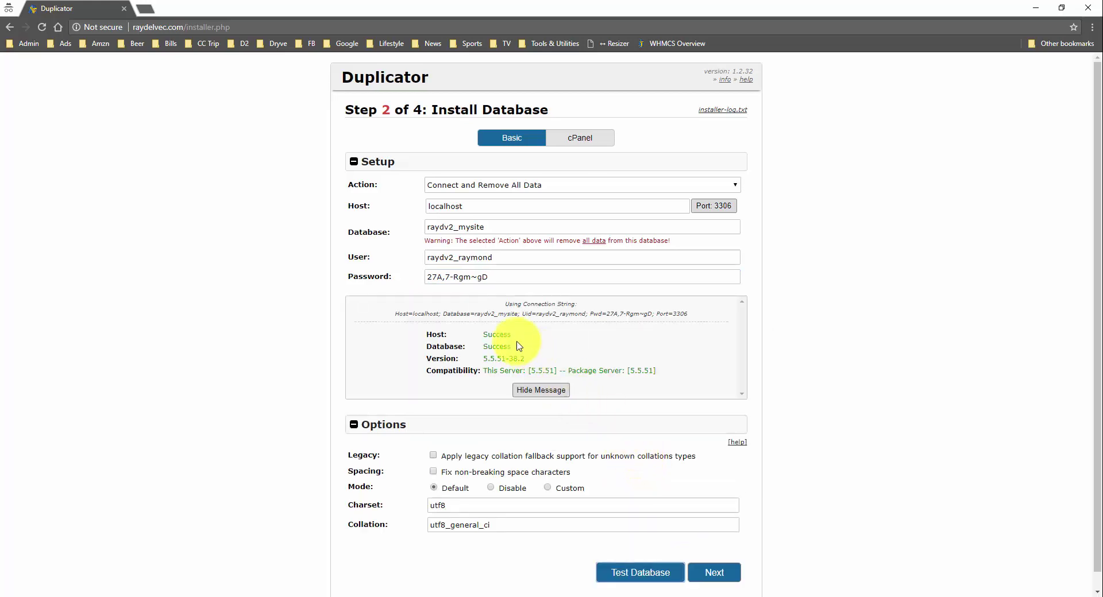
scroll(713, 494, "down", 1)
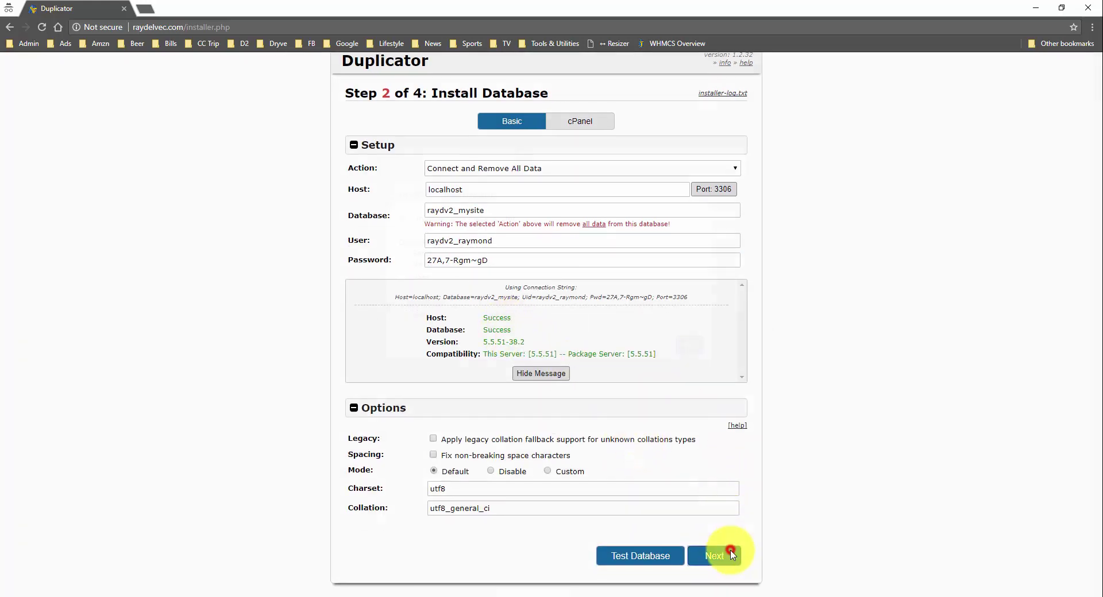
left_click(729, 554)
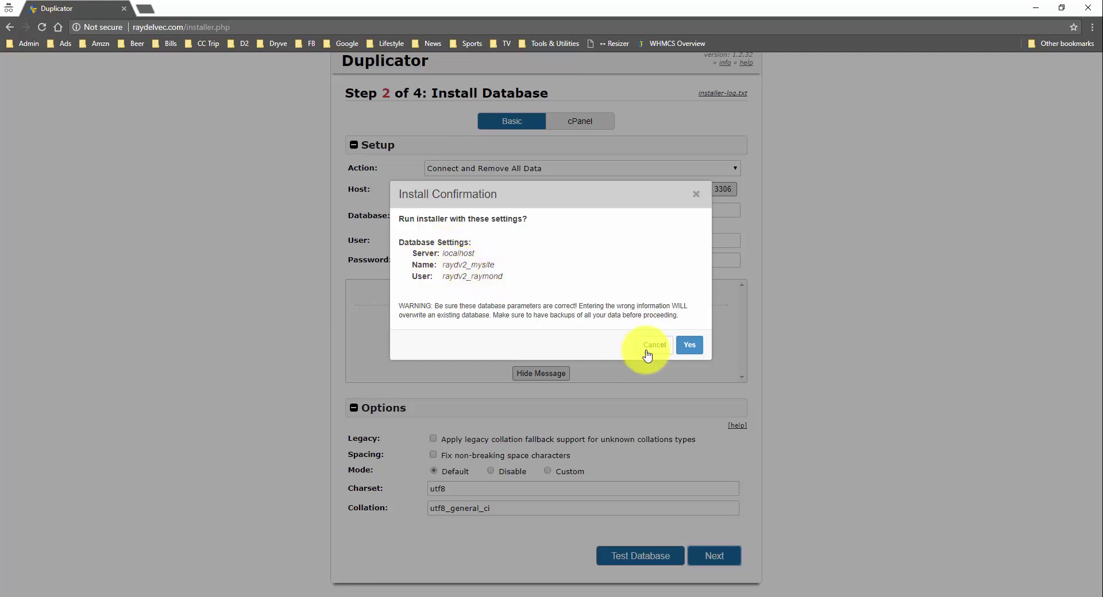
left_click(689, 345)
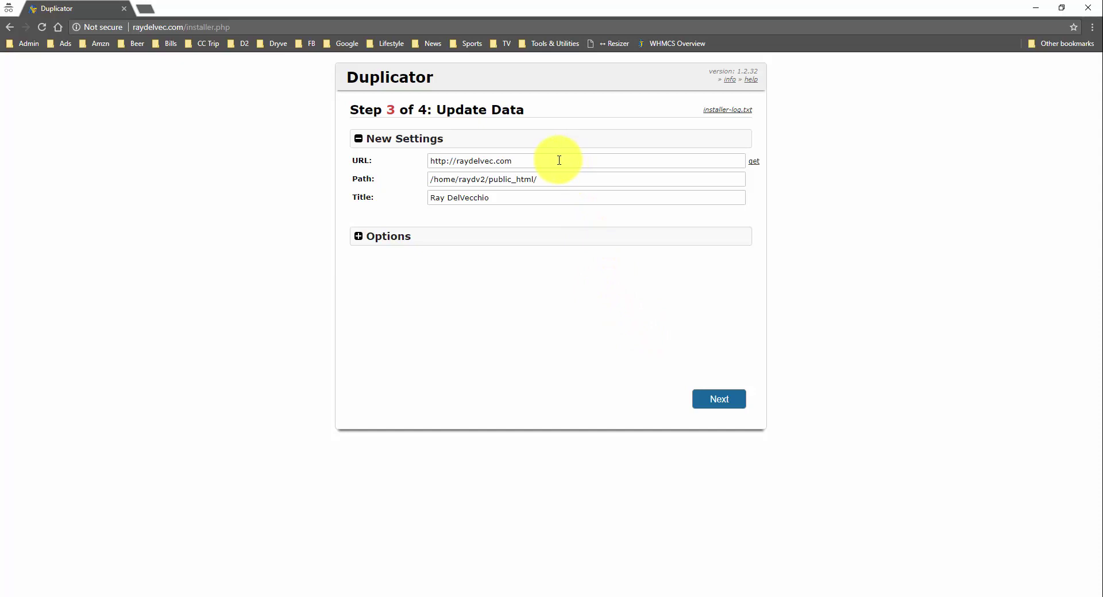
left_click_drag(556, 160, 418, 162)
left_click(541, 164)
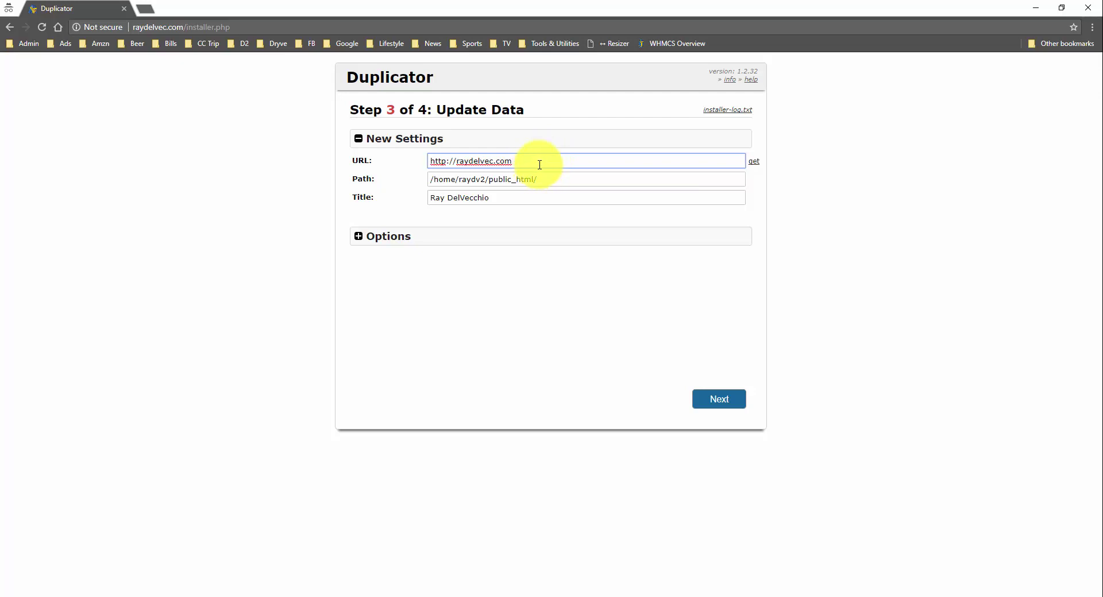
left_click(534, 162)
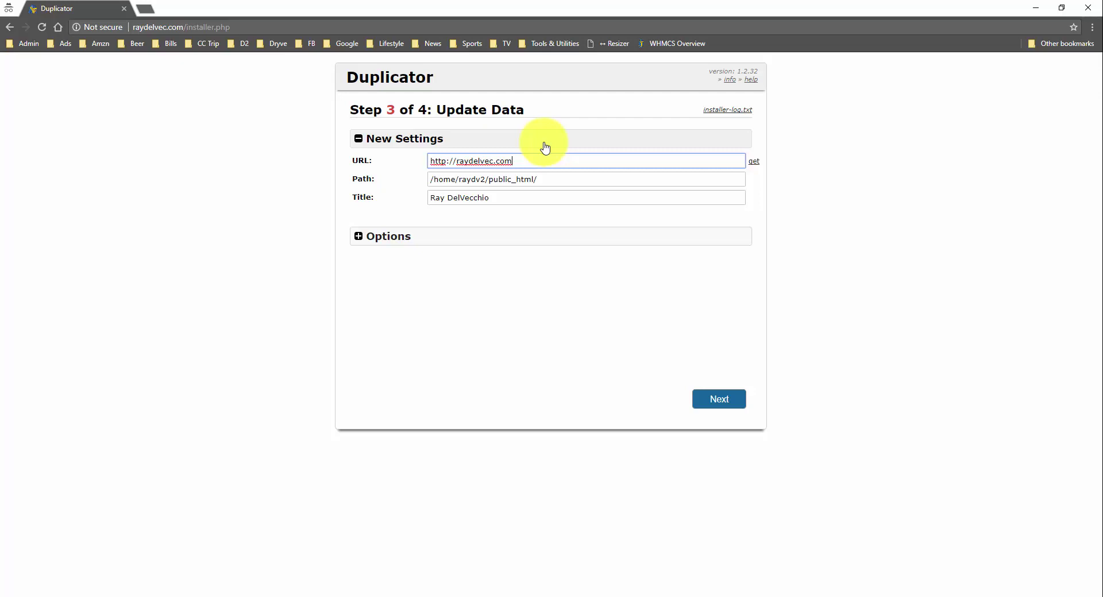
left_click(445, 144)
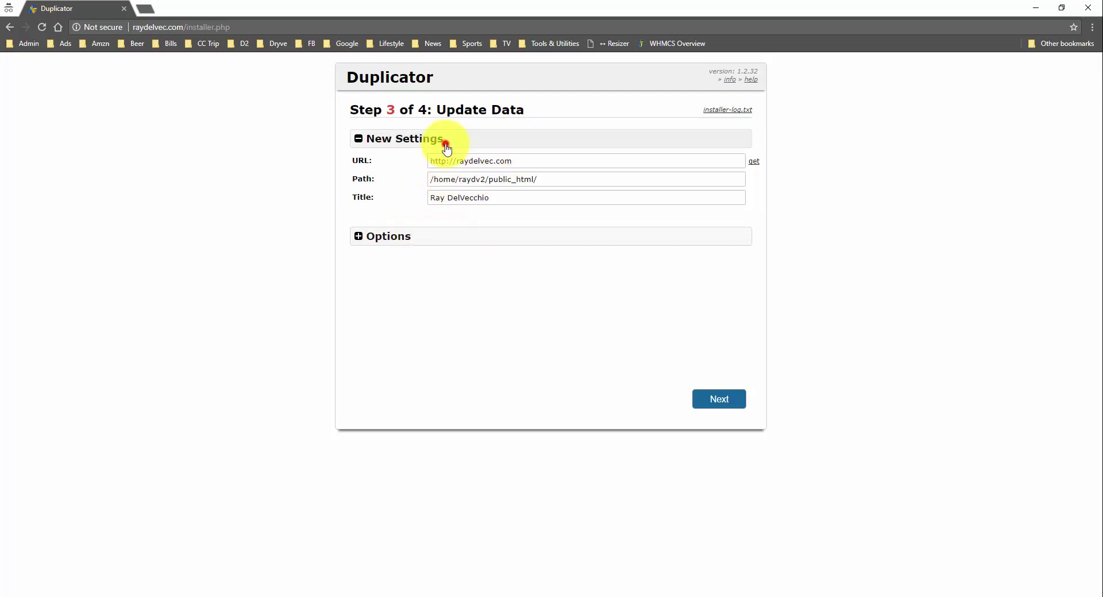
left_click(421, 179)
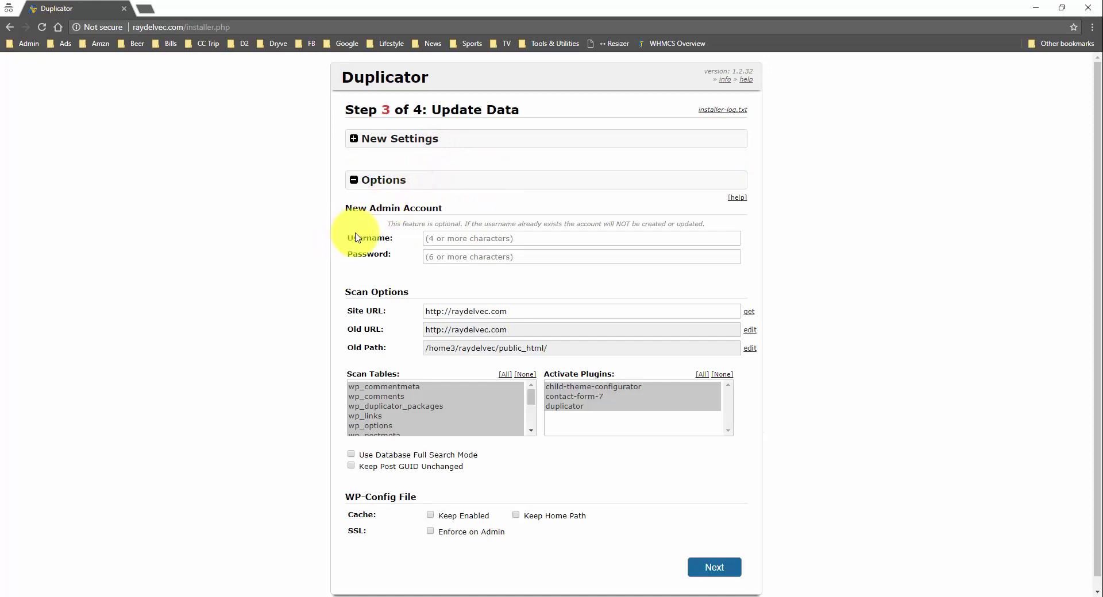
scroll(367, 229, "down", 1)
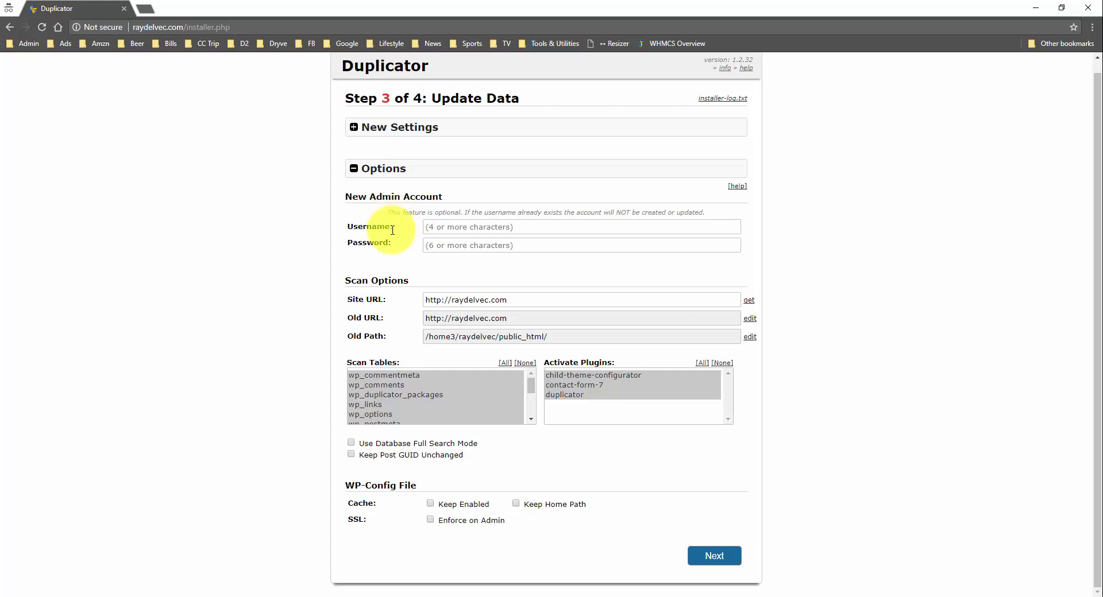
scroll(402, 236, "up", 1)
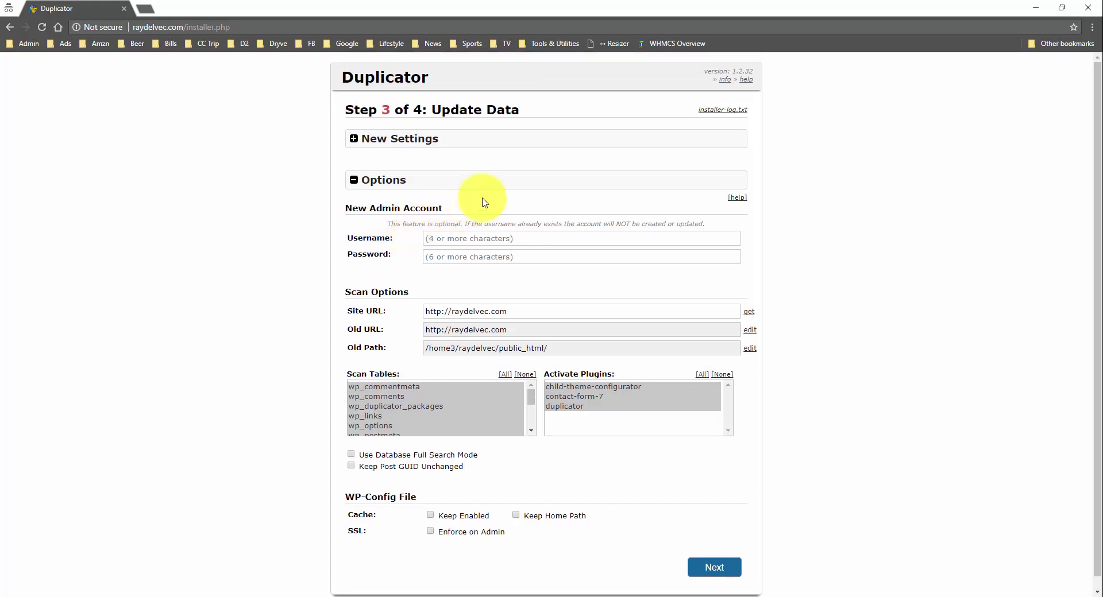
left_click(502, 179)
left_click(722, 398)
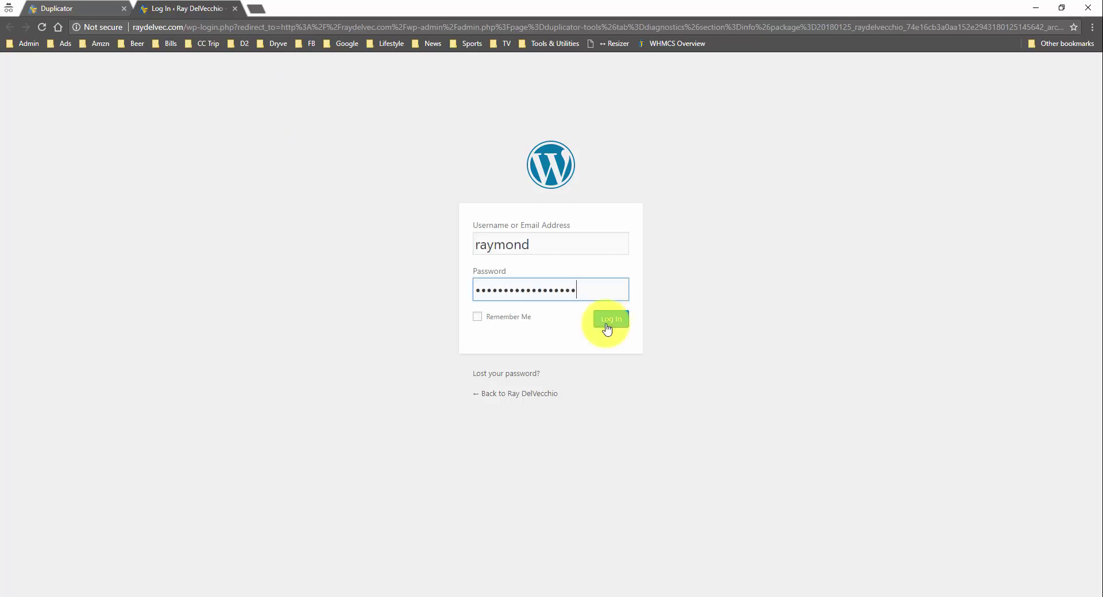
- Log in to the WordPress admin with the pre-filled admin credentials
left_click(608, 328)
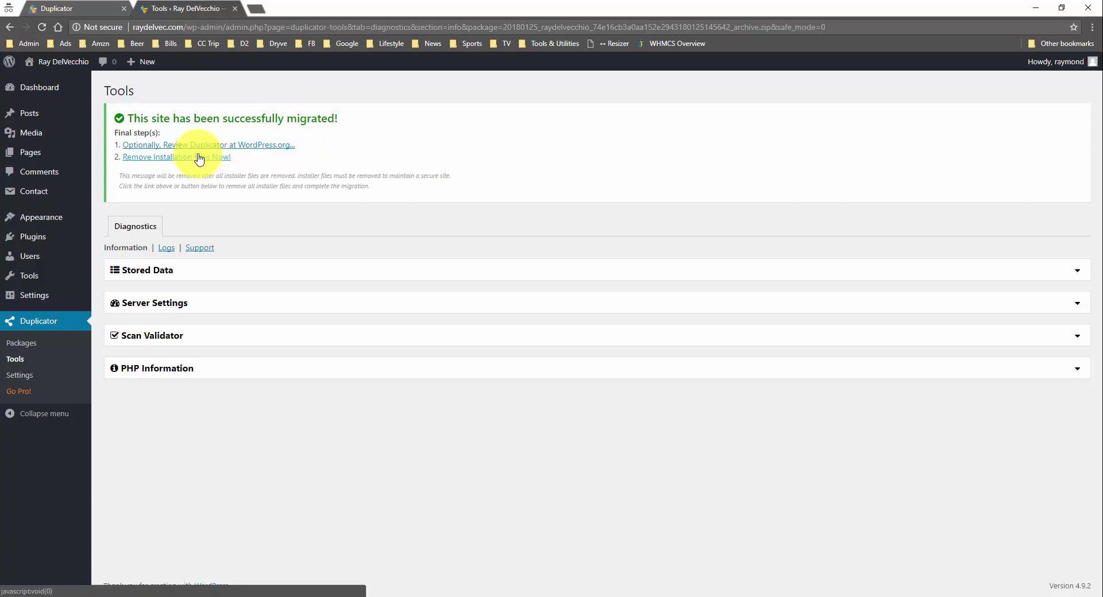
- Remove Duplicator's installation files, then minimize Chrome to reveal HostGator's Manage Domains page
left_click(196, 158)
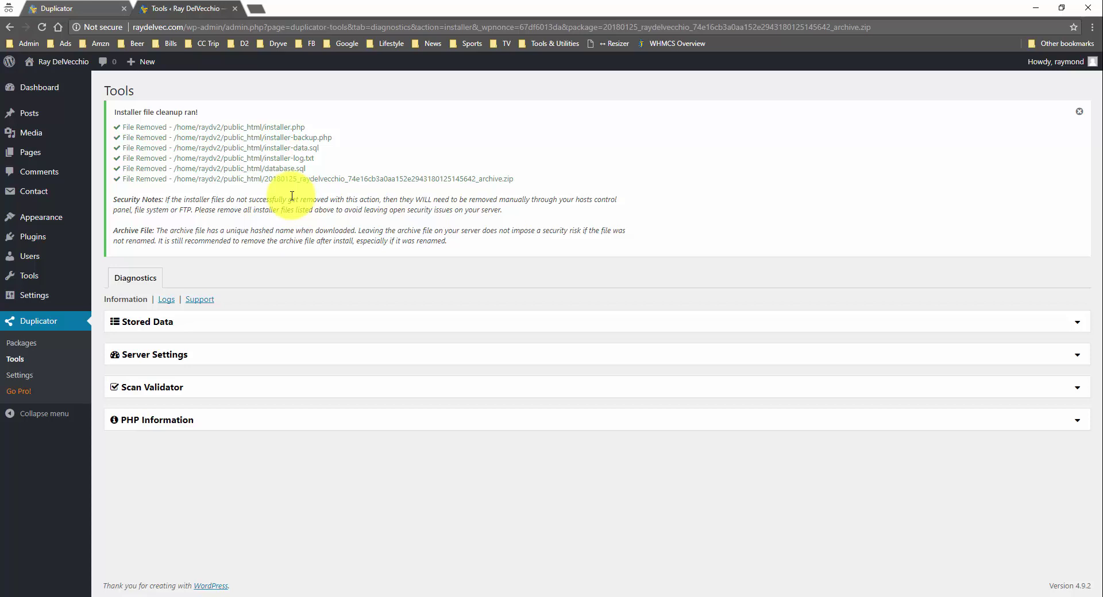
left_click(1035, 9)
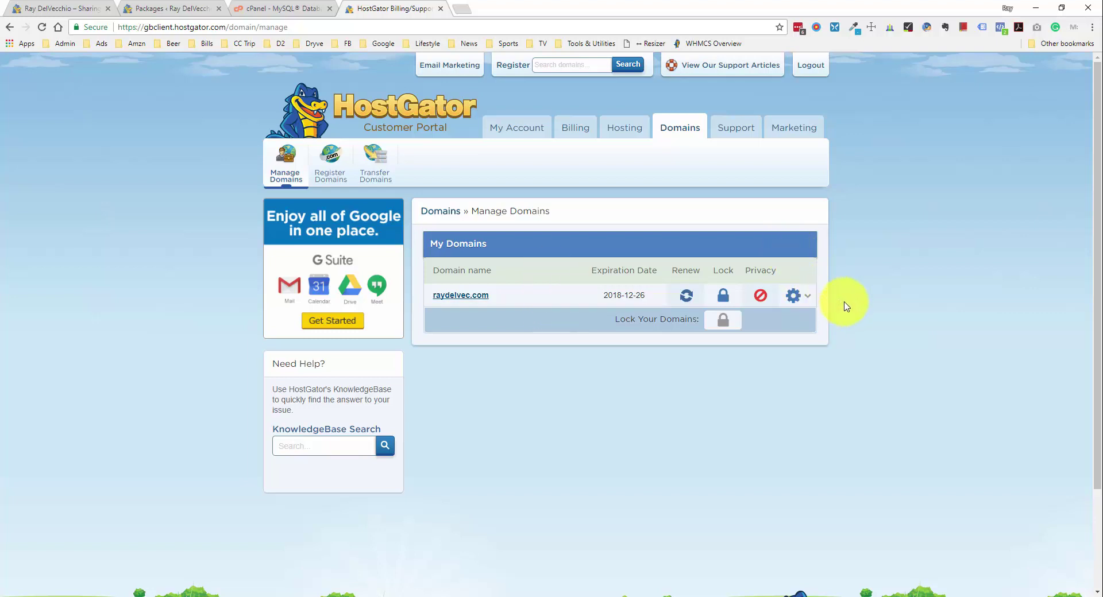
- Show raydelvec.com's Name Servers settings: ns8139.hostgator.com and ns8140.hostgator.com
left_click(806, 298)
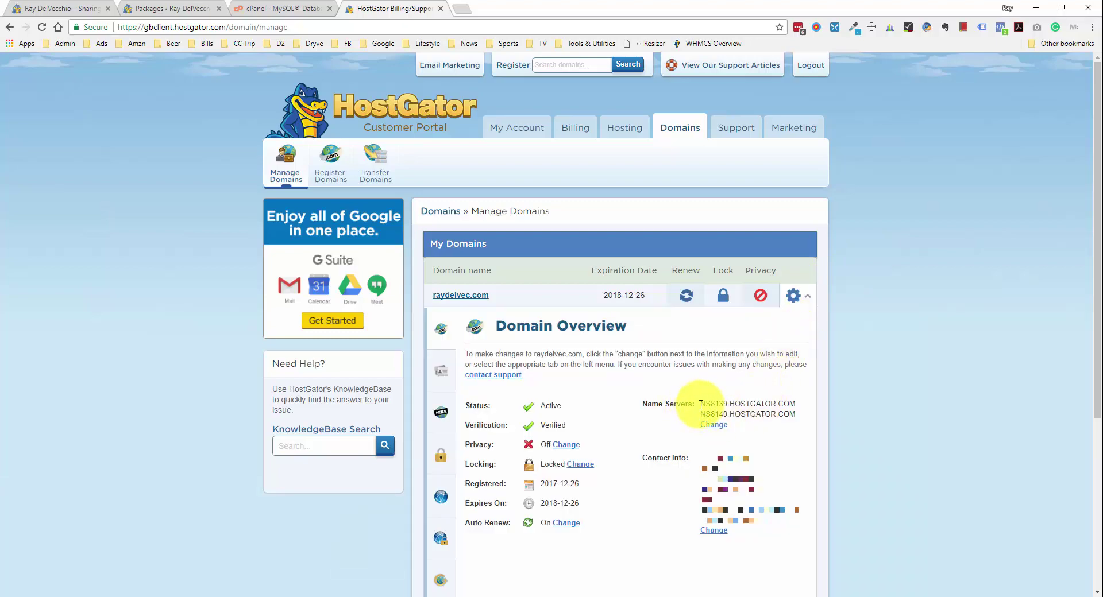
left_click(718, 428)
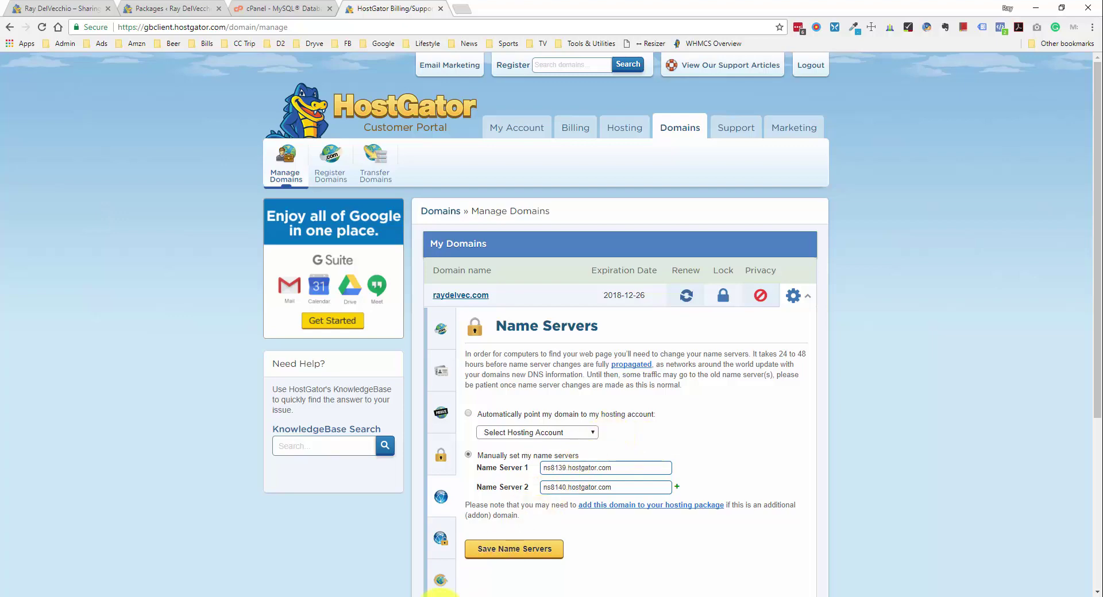
- Delete the 192.185.148.216 raydelvec.com line from the hosts file in Notepad++
left_click(442, 596)
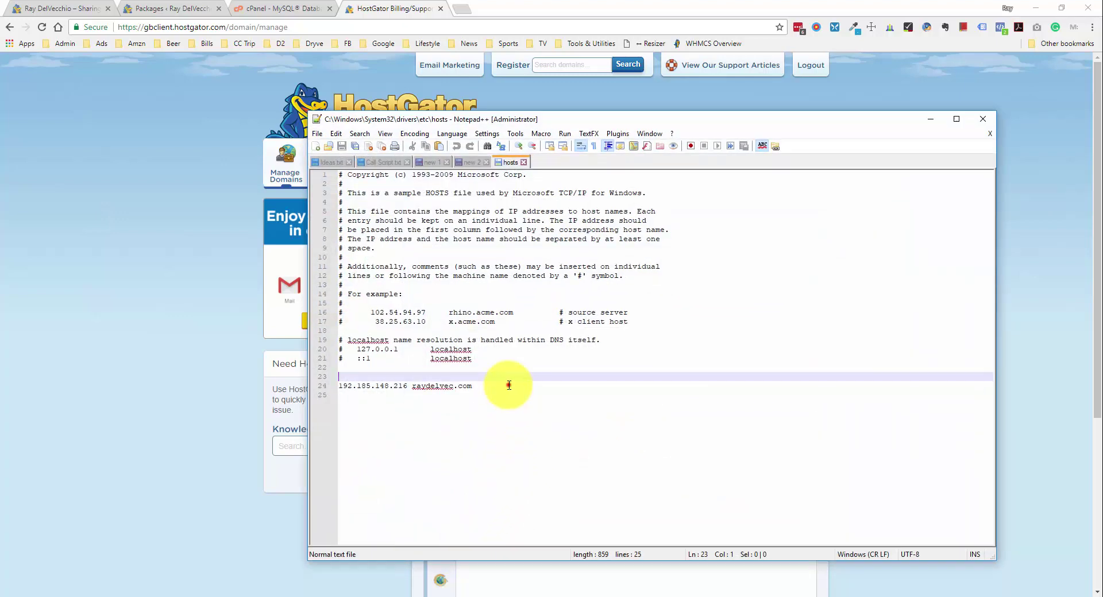
left_click(507, 386)
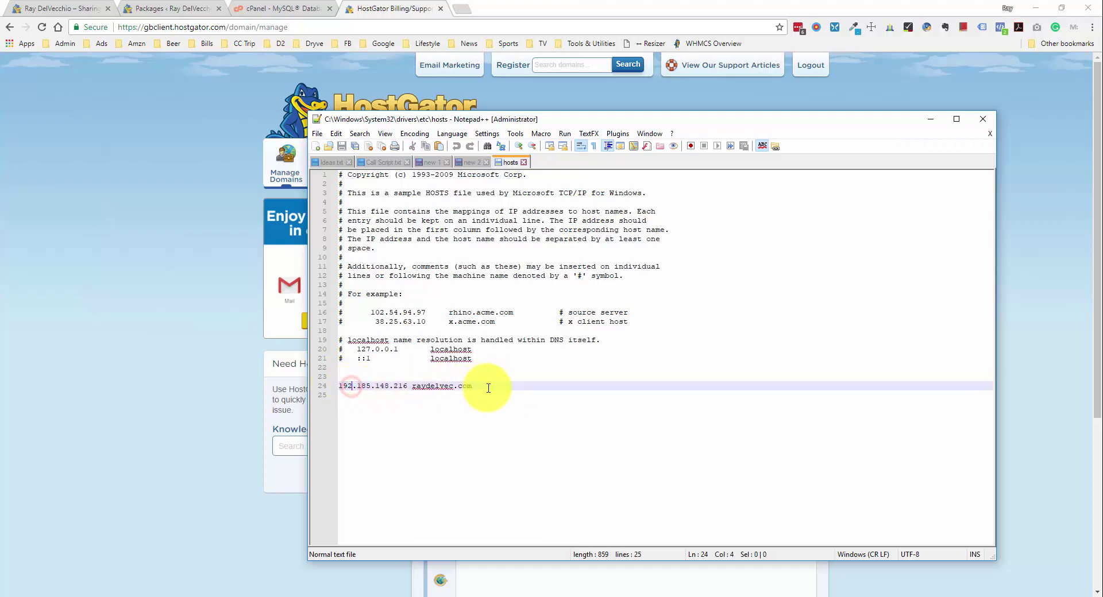
left_click_drag(487, 387, 343, 394)
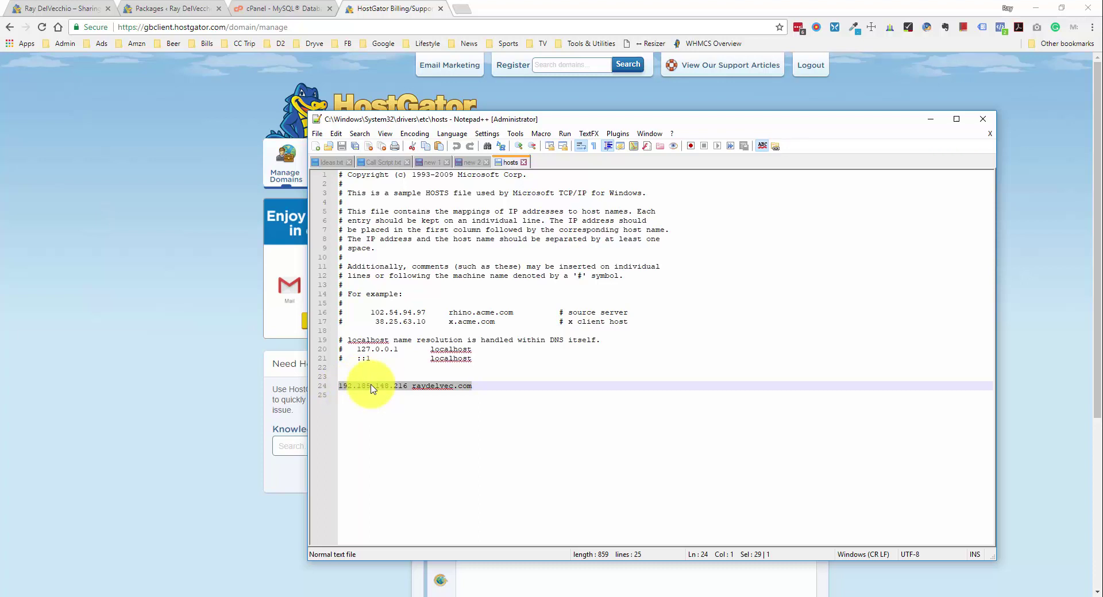
key("BackSpace")
key("BackSpace")
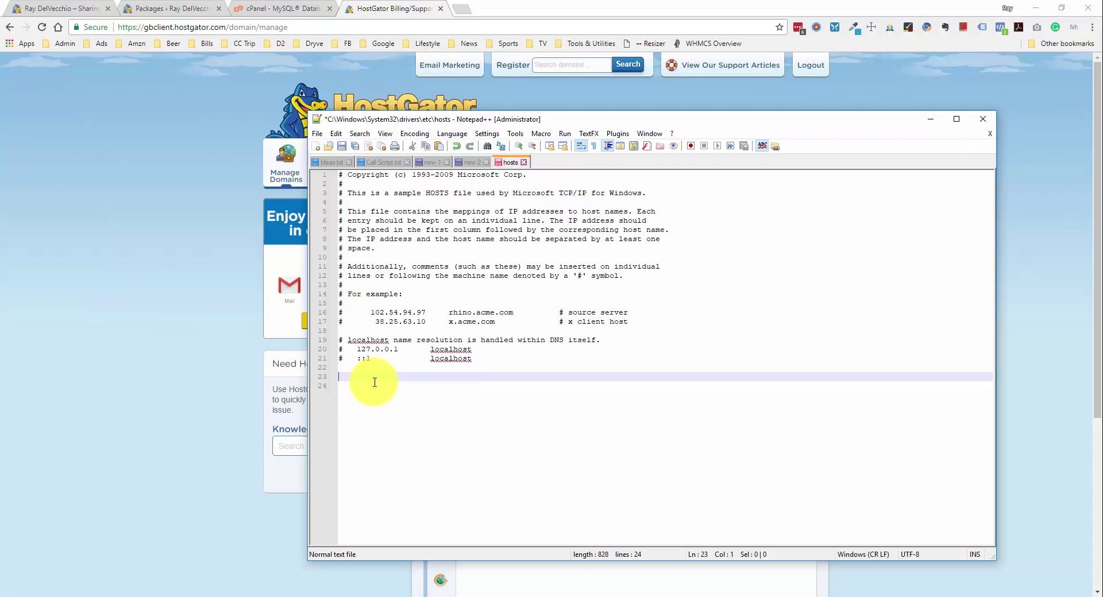
left_click(930, 119)
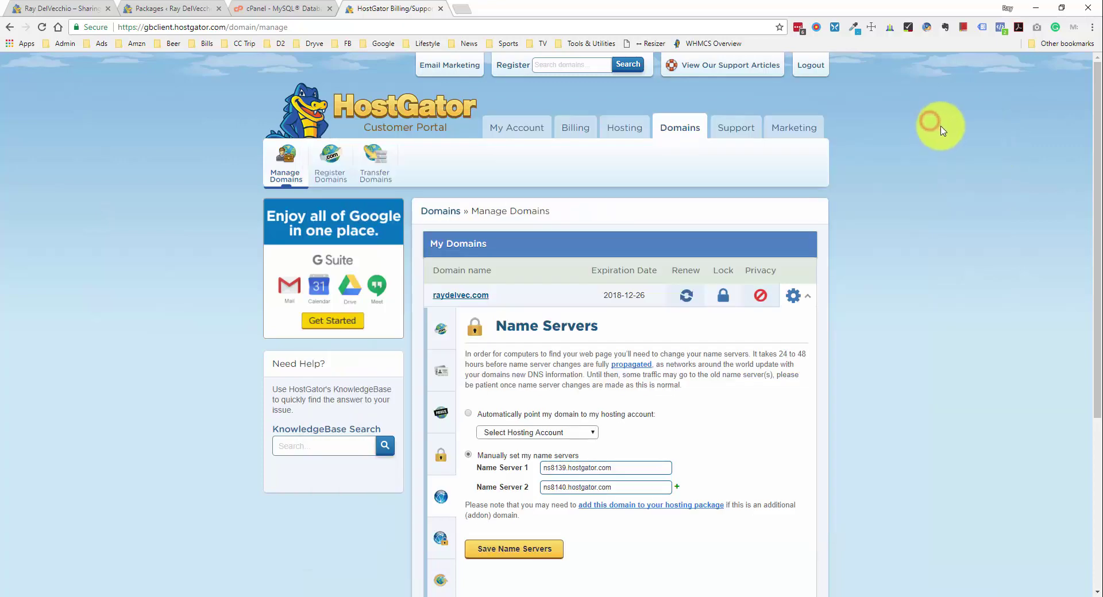